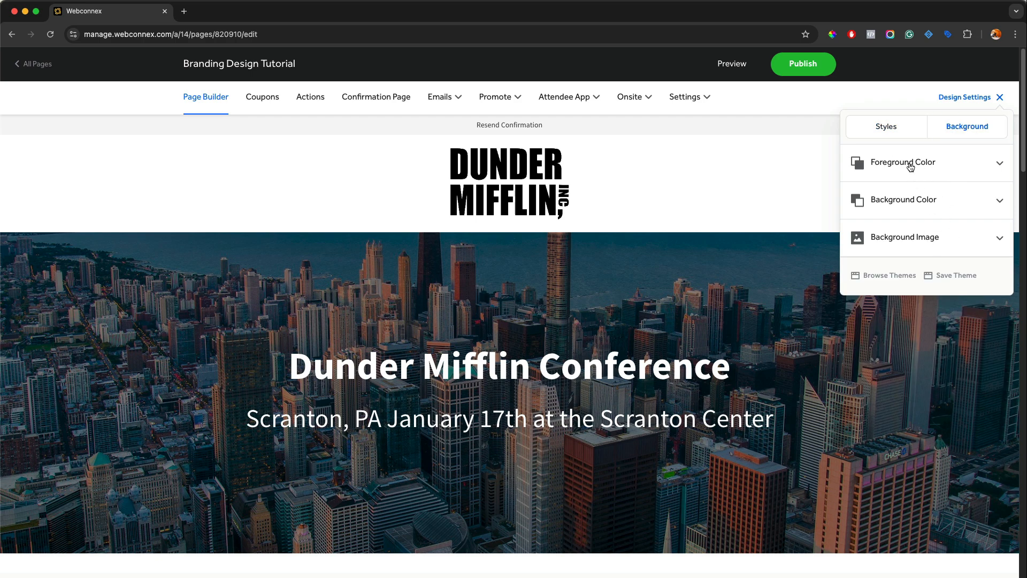
# - Show the style options in the page's Design Settings, closing and reopening the settings once
pyautogui.click(894, 129)
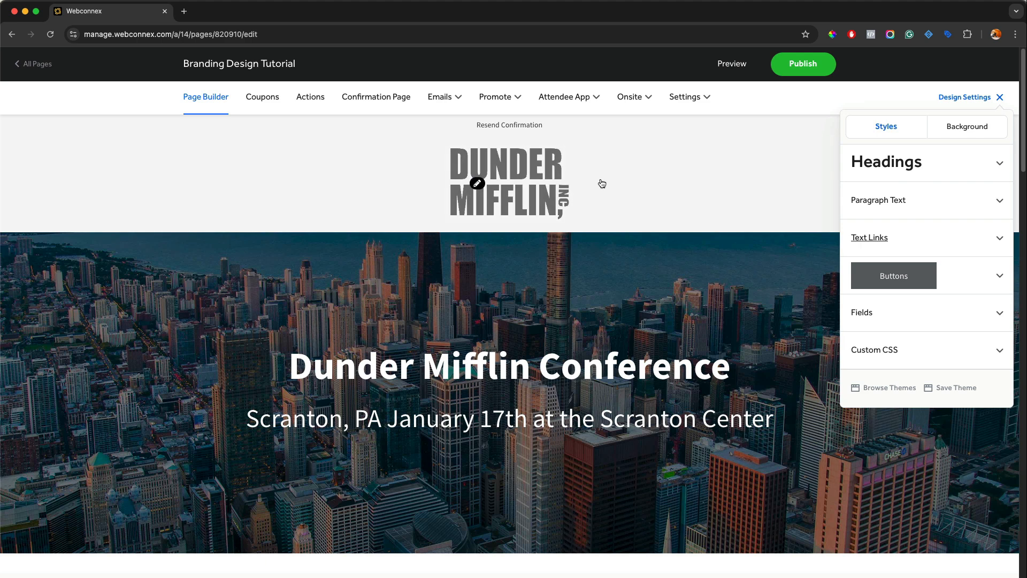
pyautogui.scroll(-1, 662, 179)
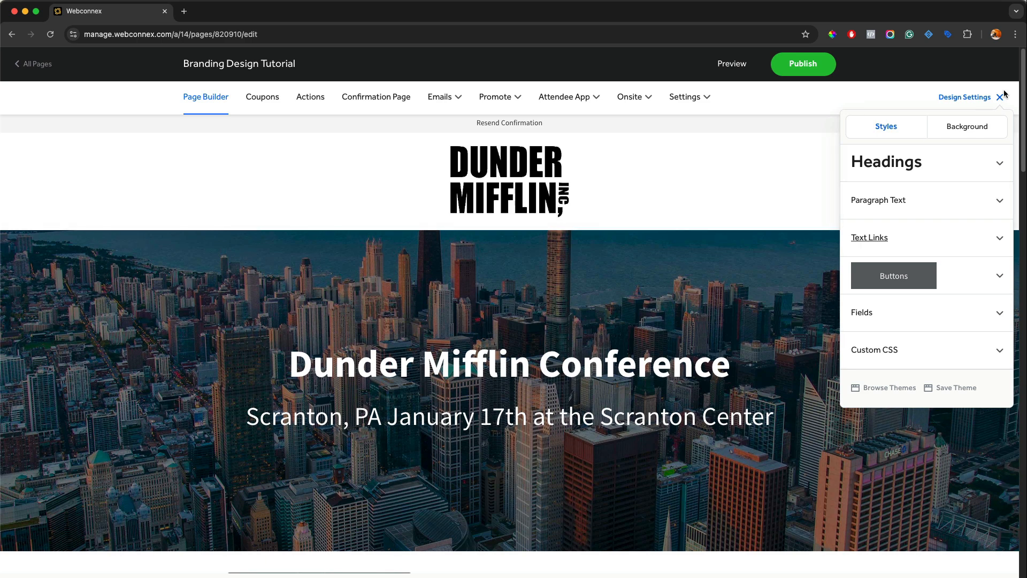
pyautogui.click(999, 96)
pyautogui.scroll(-2, 902, 190)
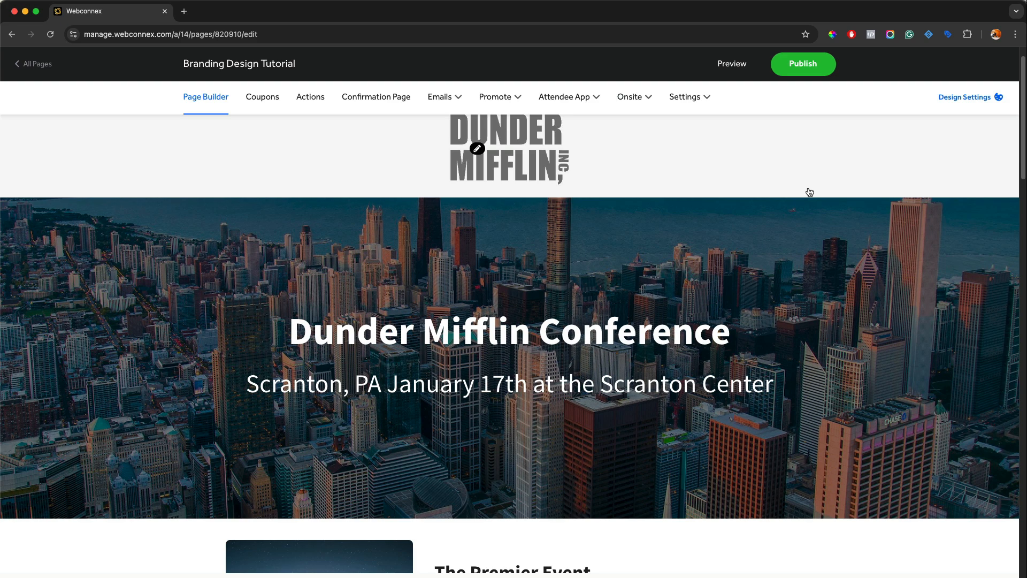
pyautogui.scroll(1, 809, 191)
pyautogui.click(958, 105)
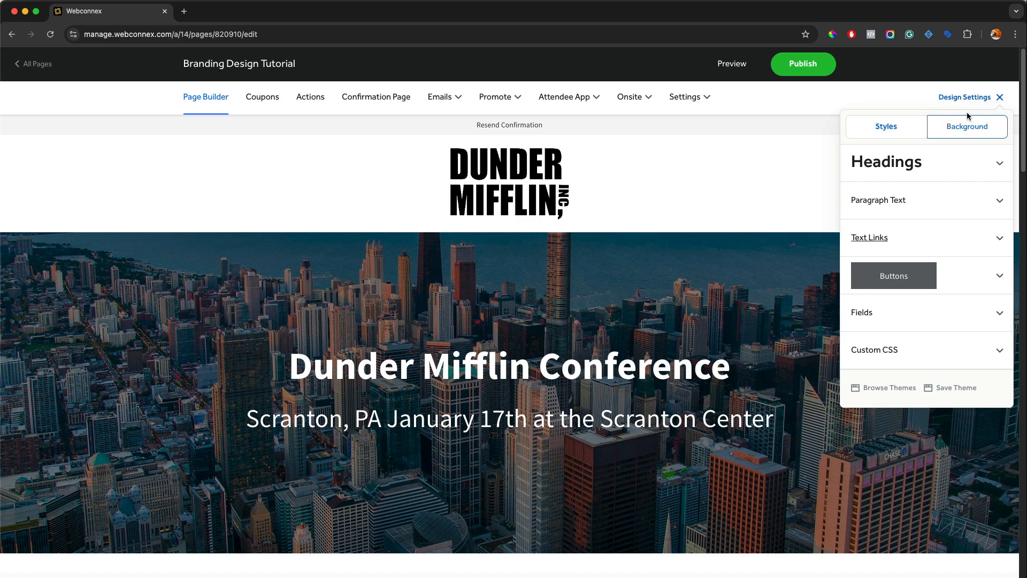
# - Look through the page from the banner to the registration form and view the available page elements without adding one
pyautogui.scroll(-2, 717, 237)
pyautogui.scroll(-1, 715, 233)
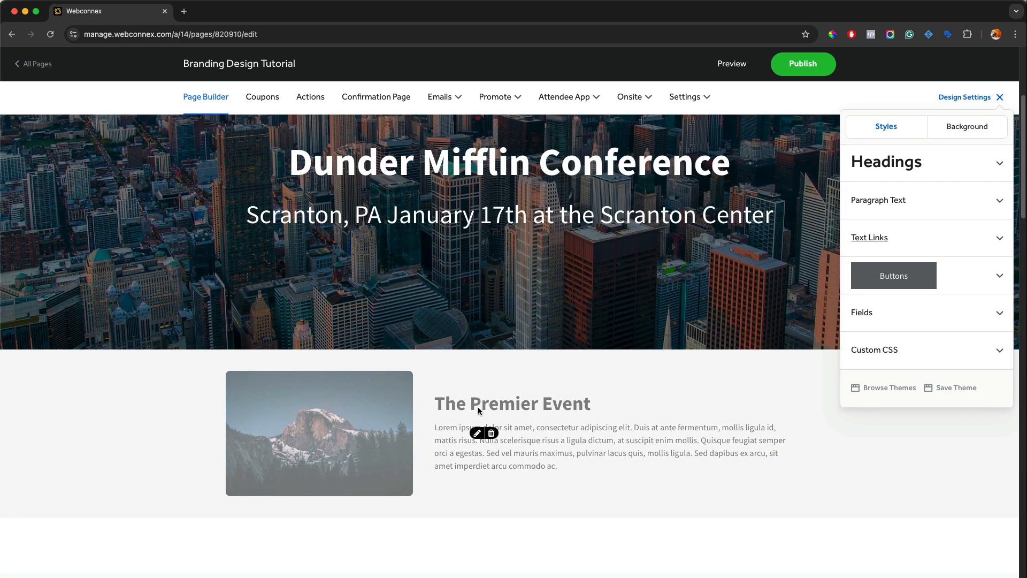
pyautogui.scroll(-5, 506, 345)
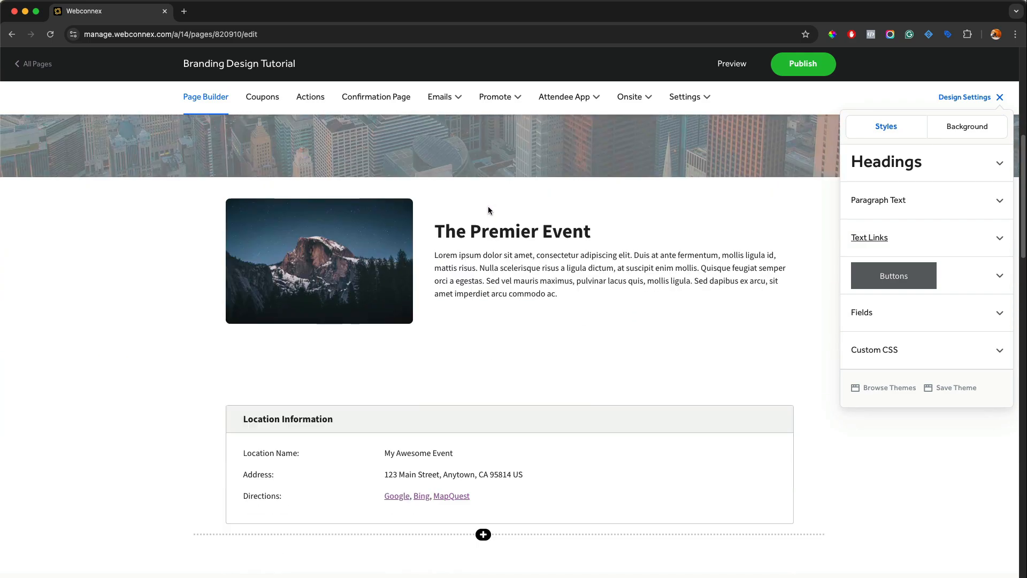
pyautogui.scroll(1, 513, 417)
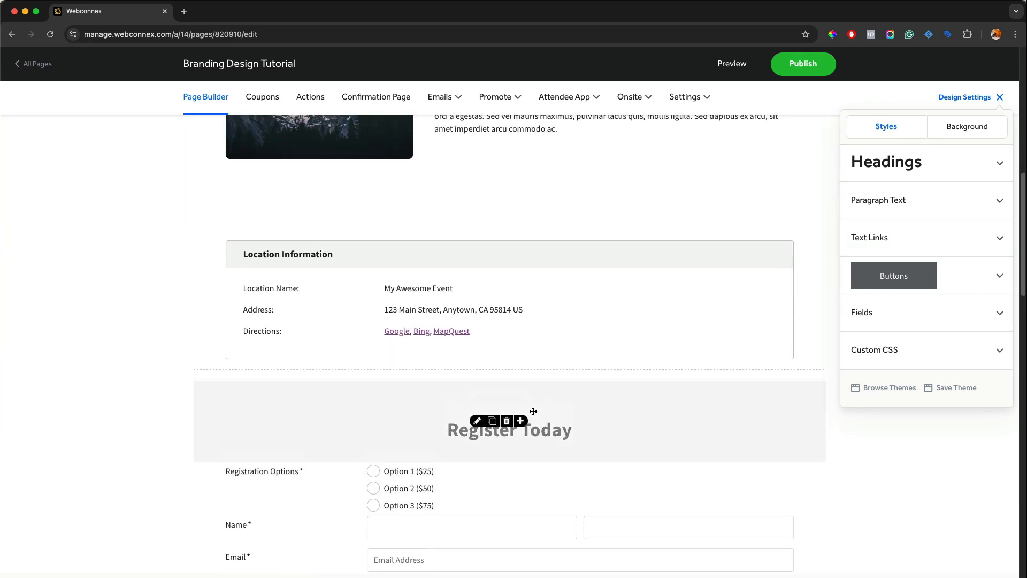
pyautogui.click(523, 416)
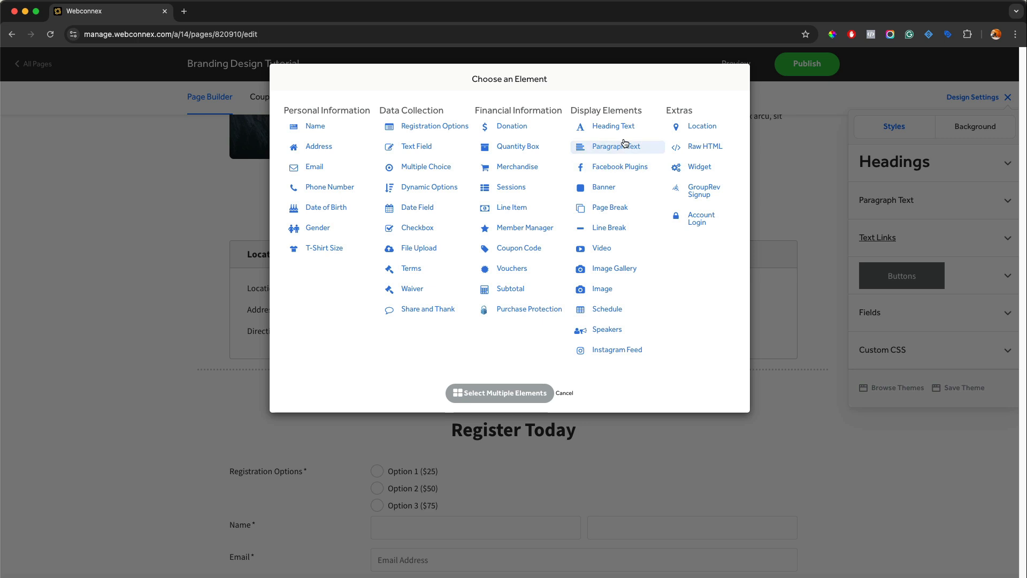
pyautogui.click(566, 394)
# - Set the page headings' font to Roboto Condensed and their color to red, rgba(242,0,0,1)
pyautogui.click(895, 178)
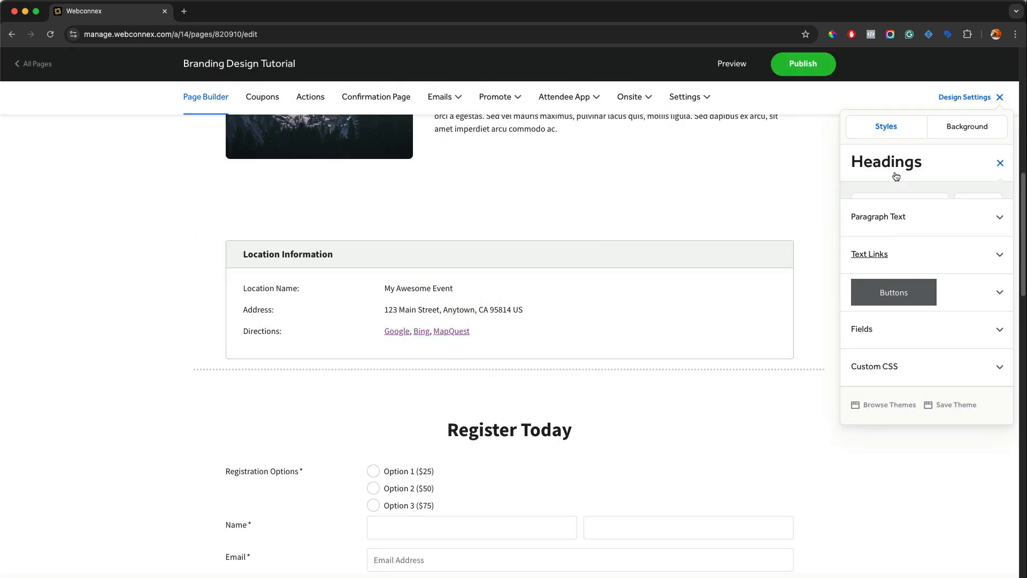
pyautogui.scroll(6, 756, 269)
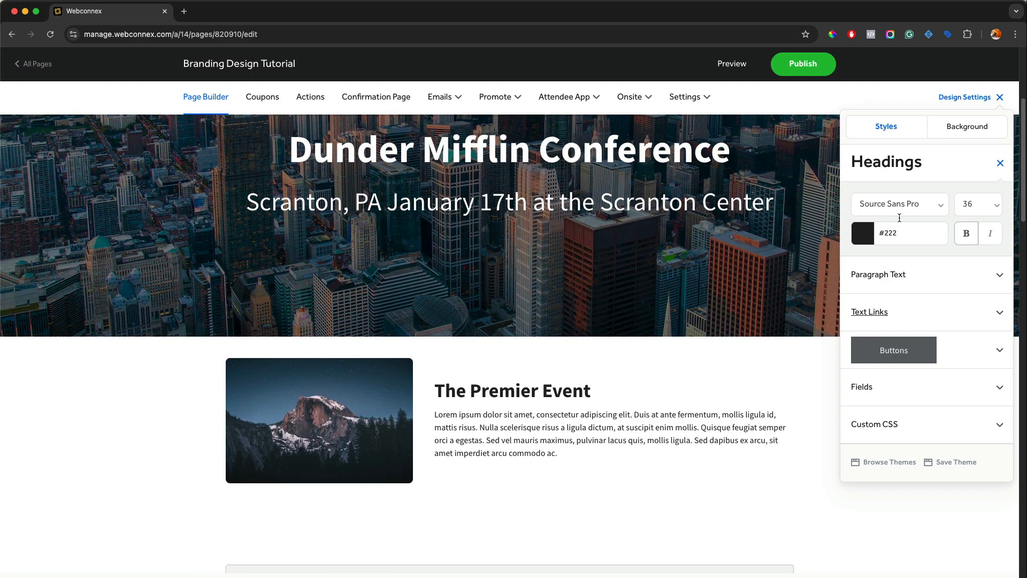
pyautogui.click(894, 204)
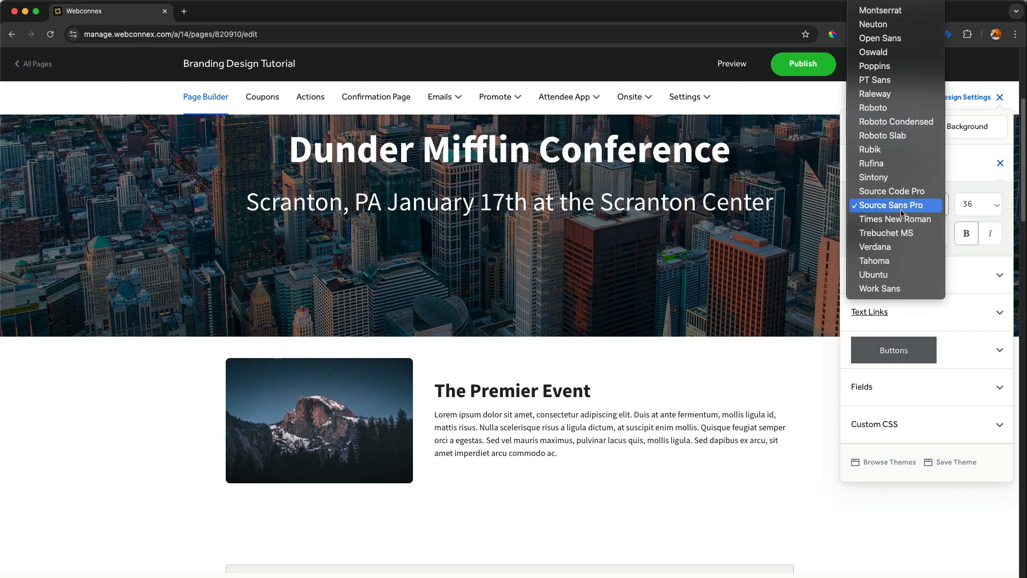
pyautogui.click(904, 122)
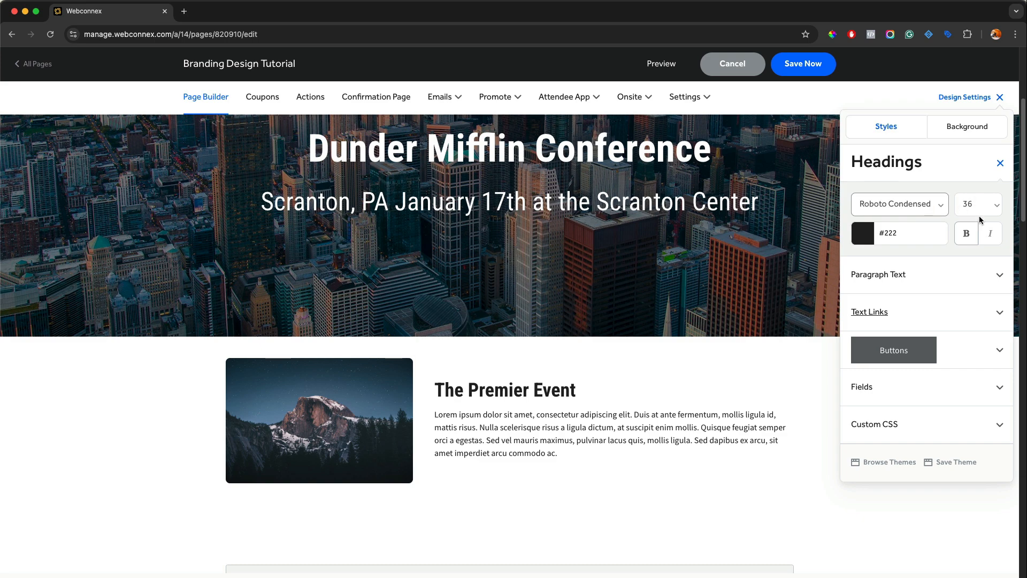
pyautogui.click(878, 238)
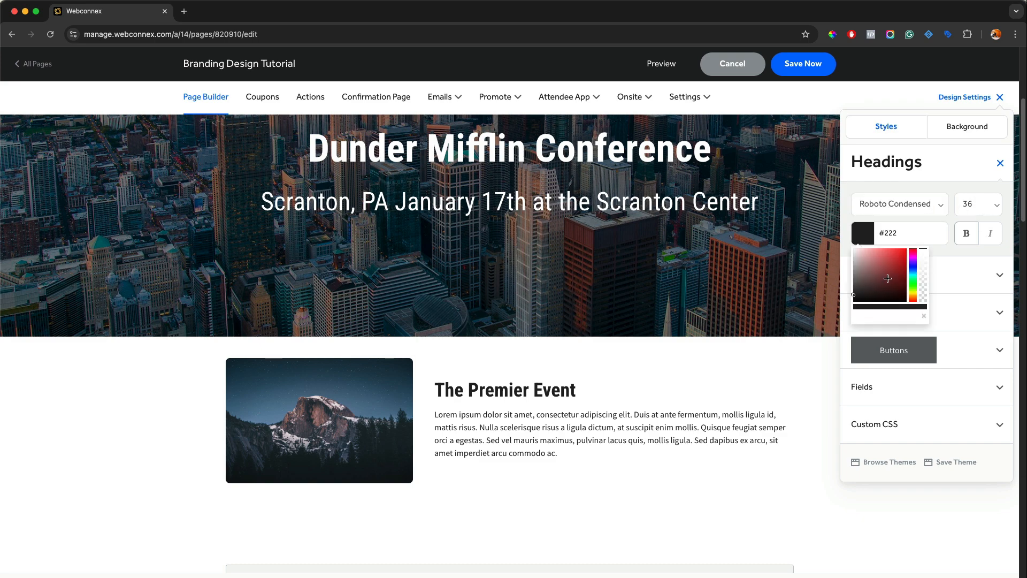
pyautogui.moveTo(887, 278); pyautogui.dragTo(906, 253)
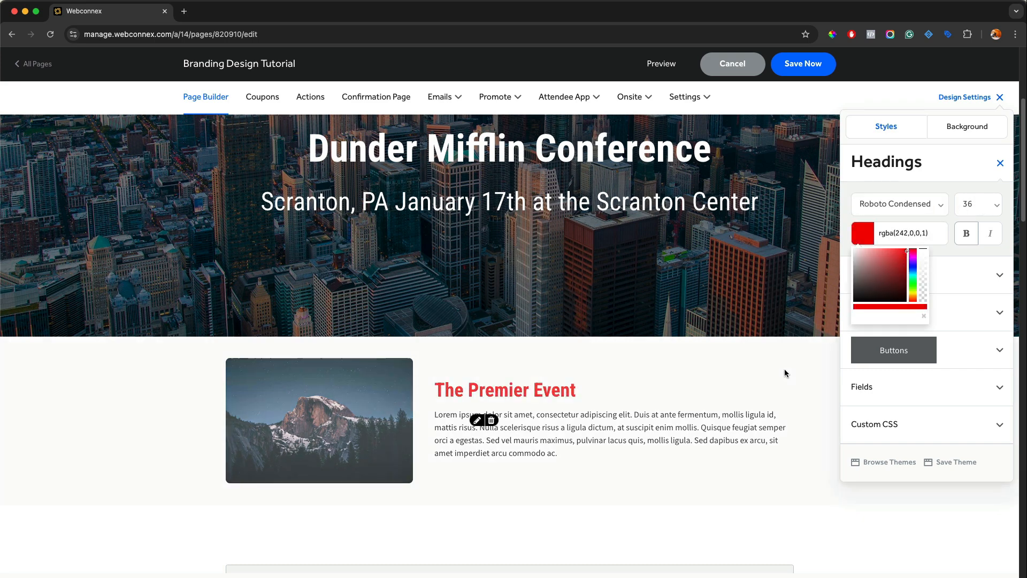
pyautogui.scroll(-10, 784, 368)
pyautogui.scroll(10, 663, 264)
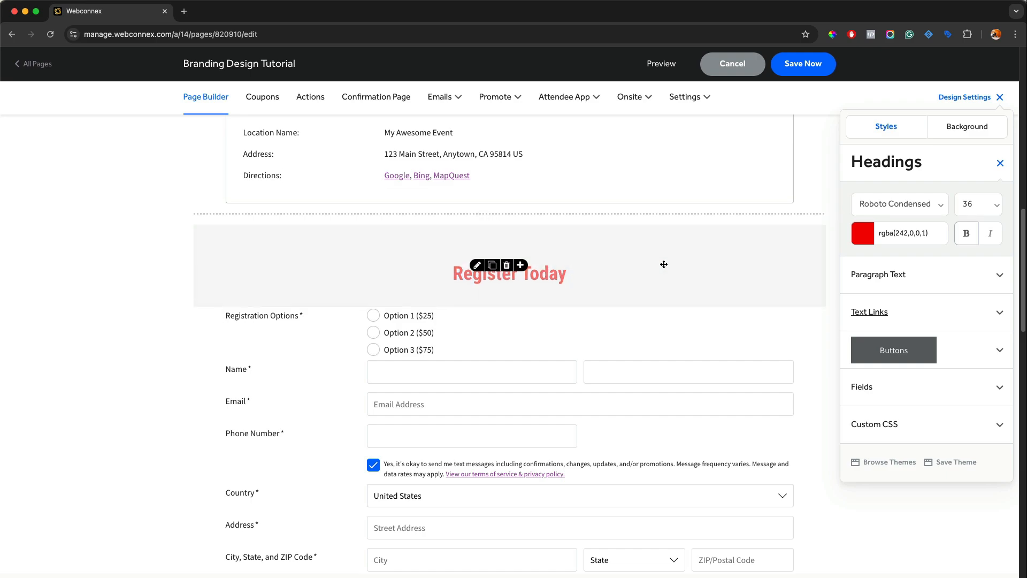
# - Examine the font options for the banner's title text in its element settings and leave them without changes
pyautogui.scroll(1, 664, 263)
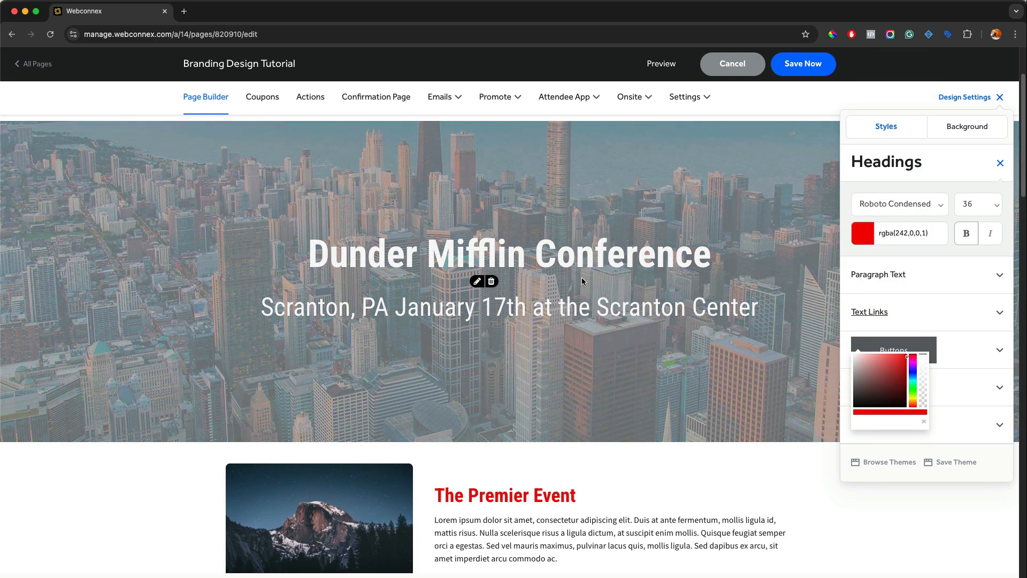
pyautogui.scroll(2, 612, 297)
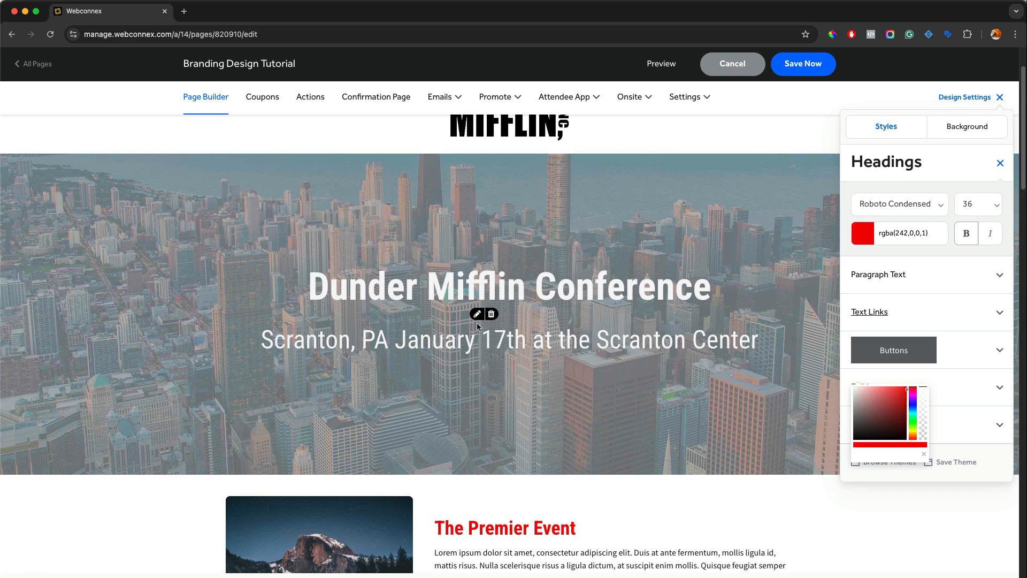
pyautogui.click(478, 314)
pyautogui.scroll(-10, 570, 248)
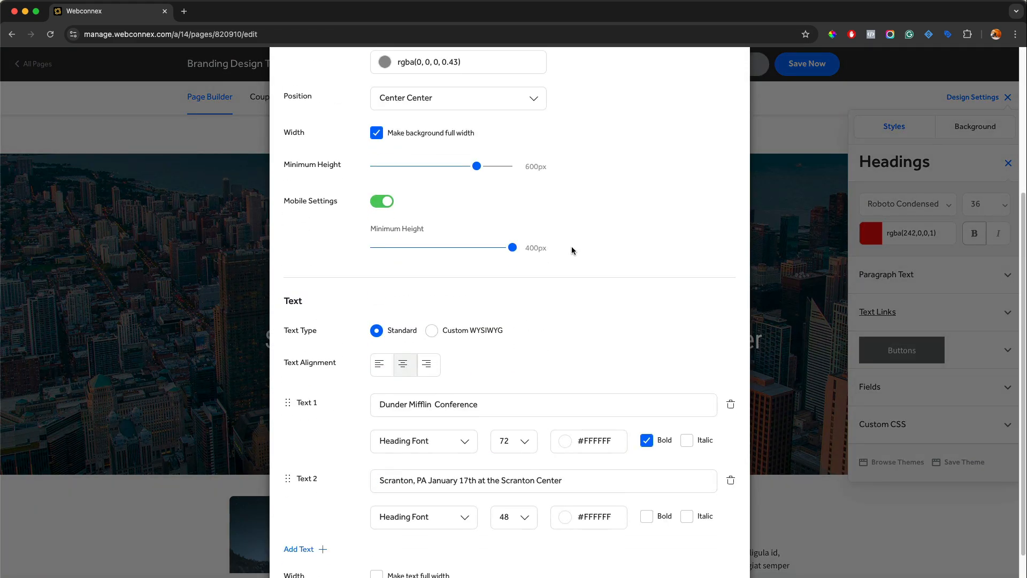
pyautogui.scroll(-2, 571, 248)
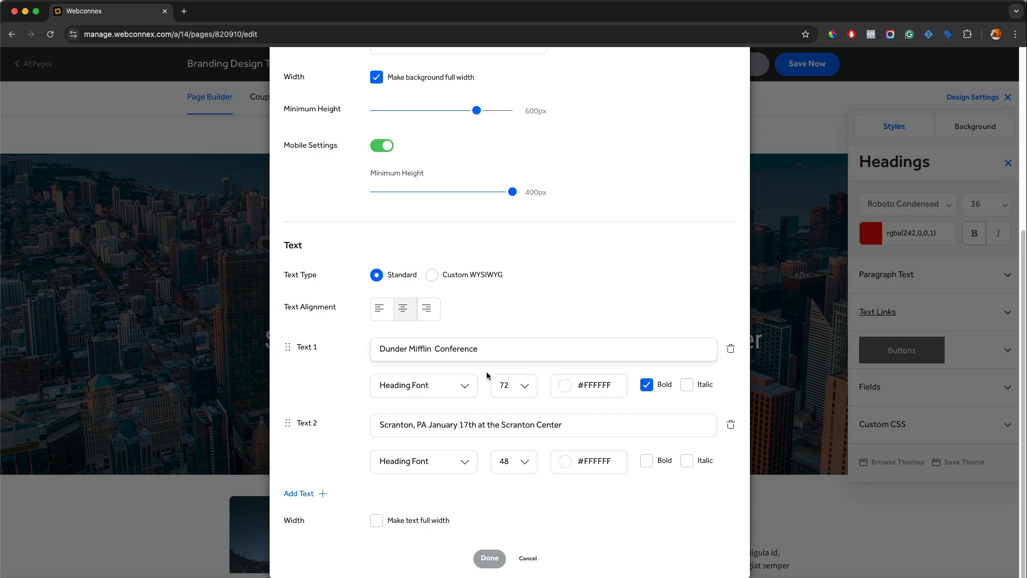
pyautogui.click(461, 389)
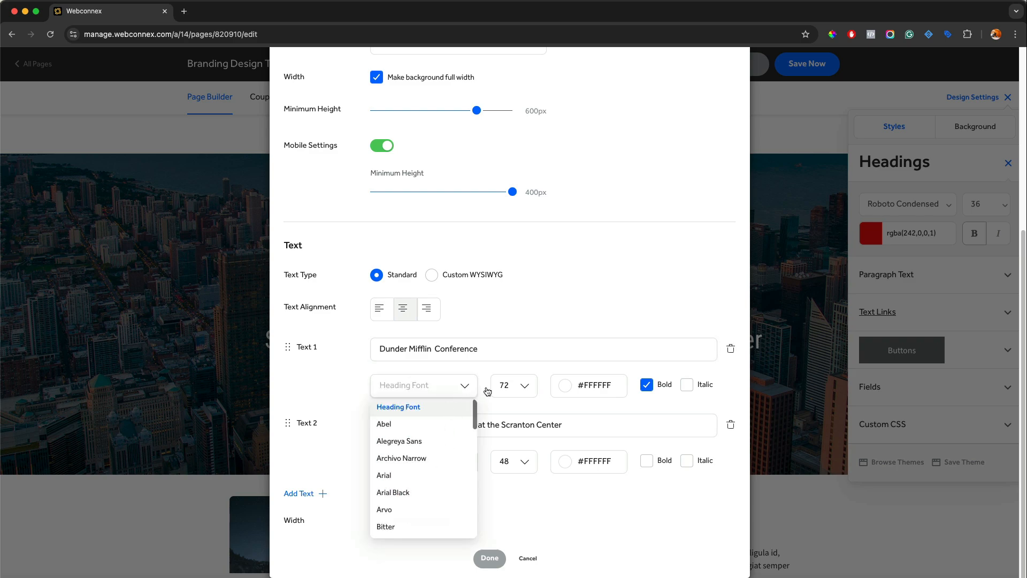
pyautogui.click(558, 311)
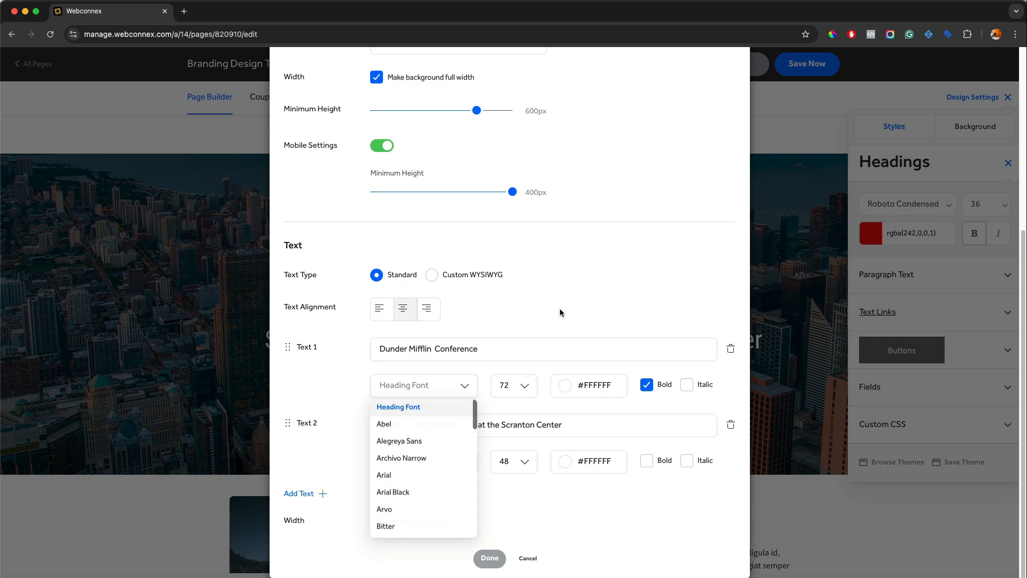
pyautogui.click(535, 558)
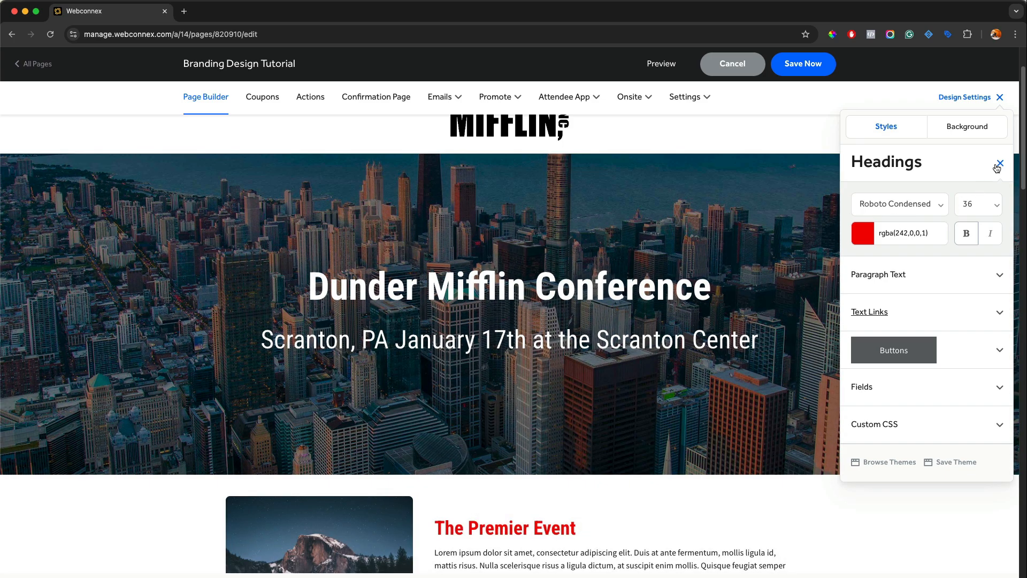
# - Set the paragraph text's font to Open Sans and its color to purple, rgba(141,24,214,1)
pyautogui.click(999, 163)
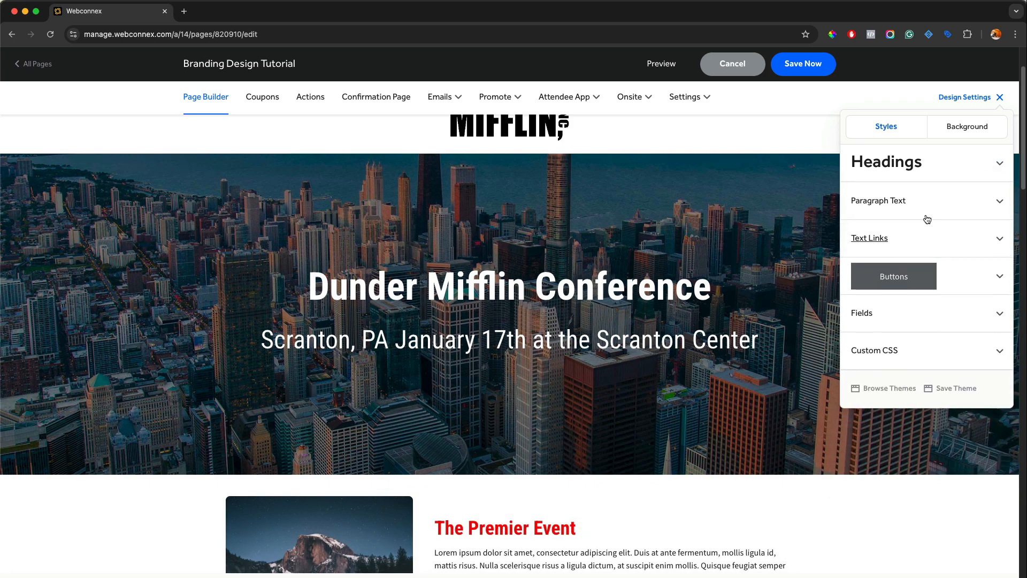
pyautogui.scroll(-5, 671, 314)
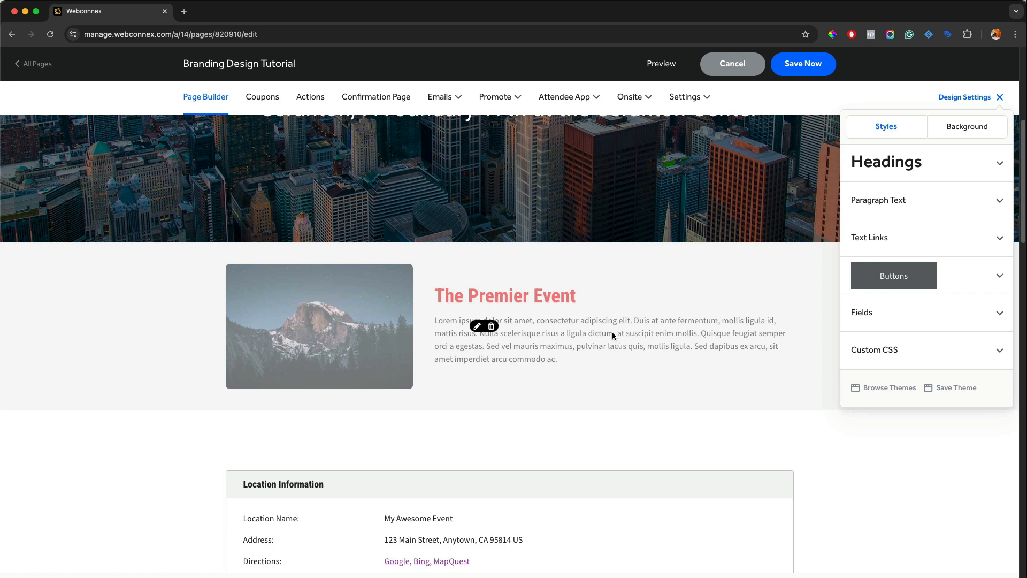
pyautogui.scroll(-5, 517, 392)
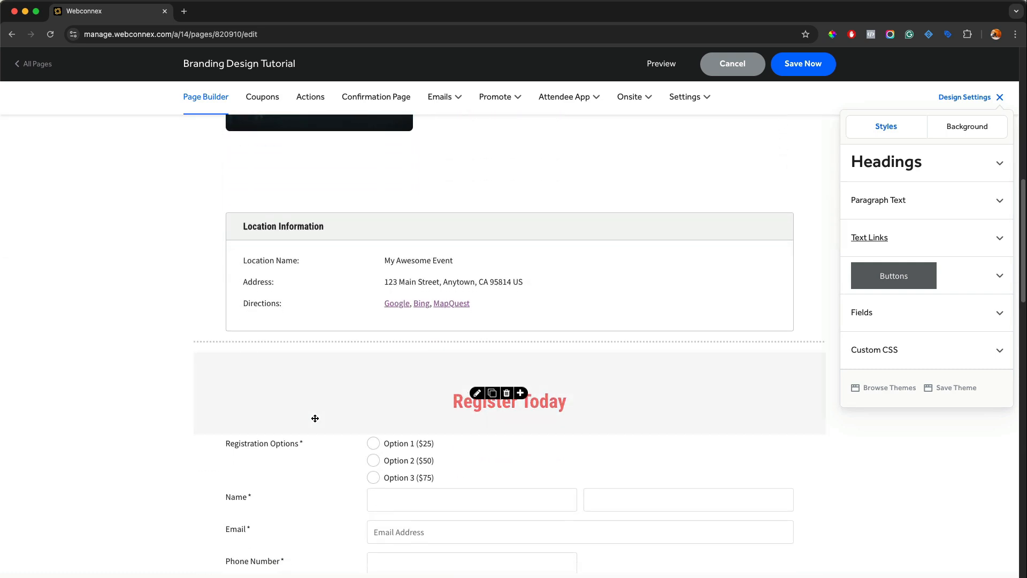
pyautogui.click(919, 208)
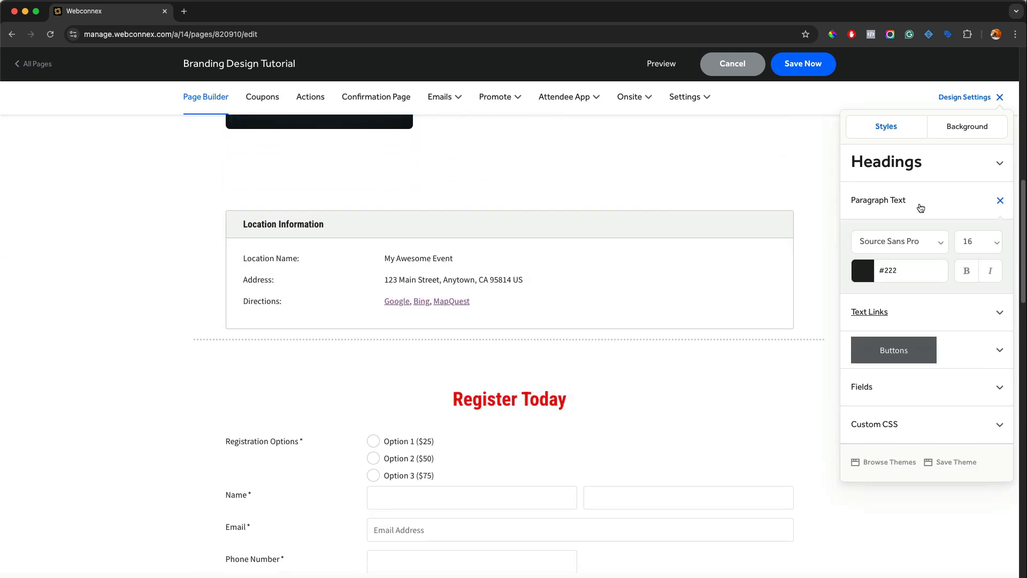
pyautogui.click(906, 245)
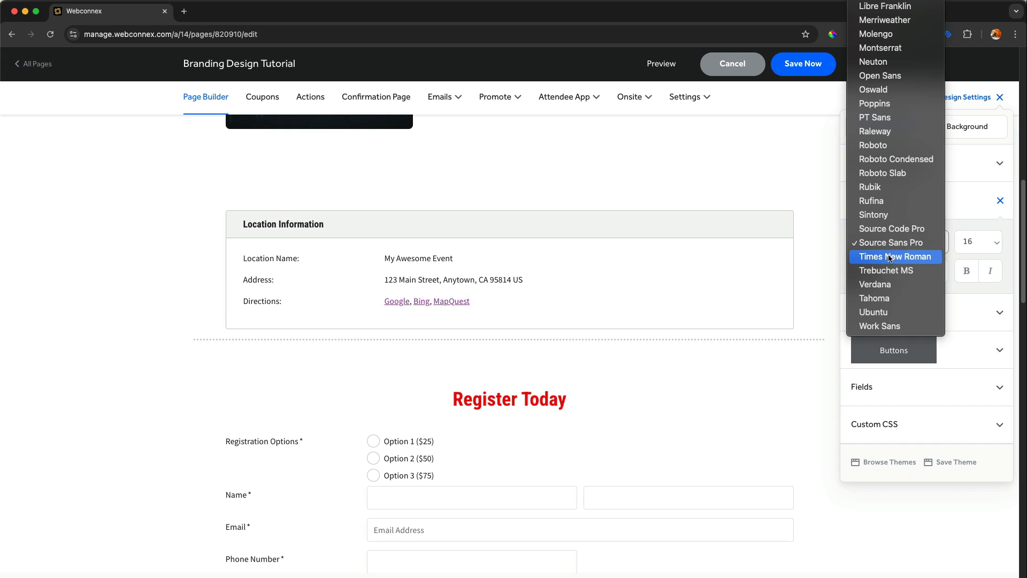
pyautogui.click(882, 79)
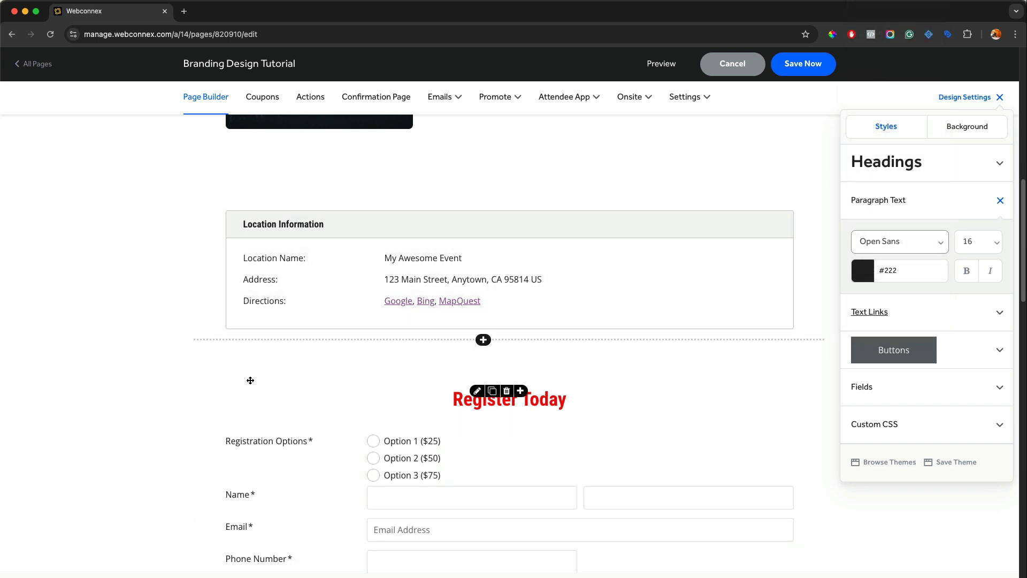
pyautogui.click(866, 275)
pyautogui.moveTo(878, 321)
pyautogui.mouseDown()
pyautogui.moveTo(912, 297)
pyautogui.moveTo(901, 294)
pyautogui.mouseUp()
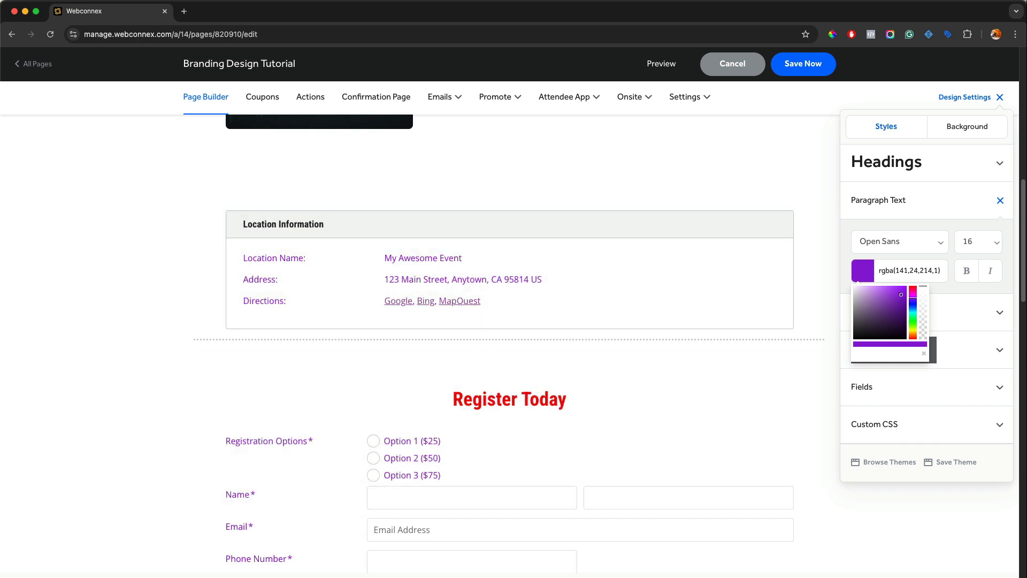
# - Try paragraph text sizes 30 and 18, return the size to 16, and close the paragraph text settings
pyautogui.click(990, 239)
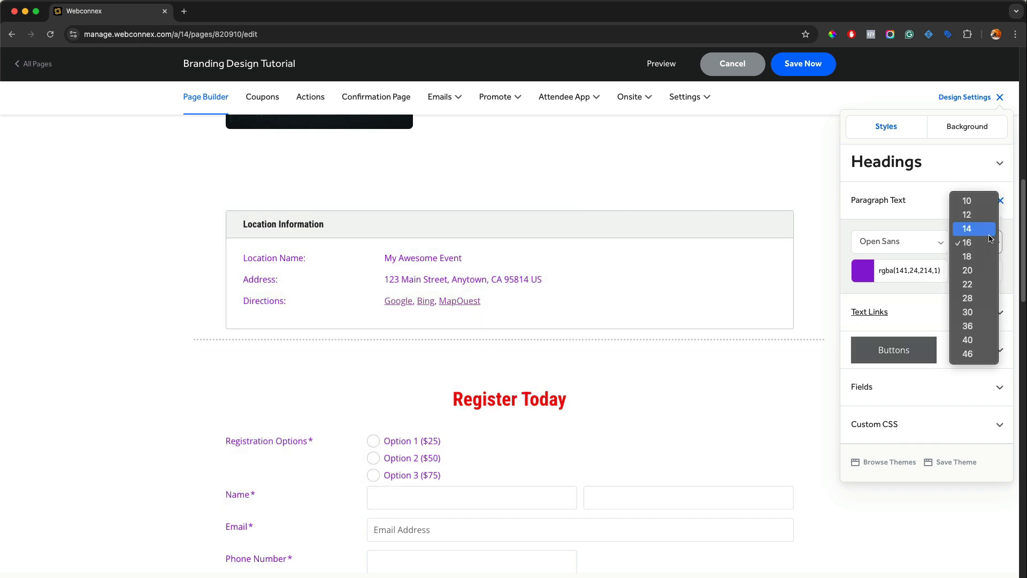
pyautogui.click(982, 316)
pyautogui.click(988, 242)
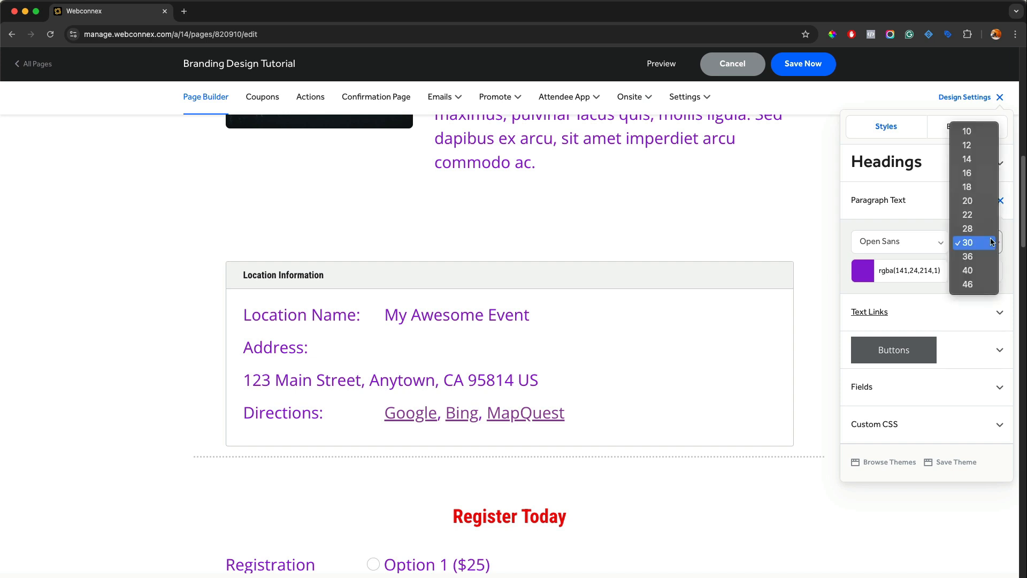
pyautogui.click(982, 184)
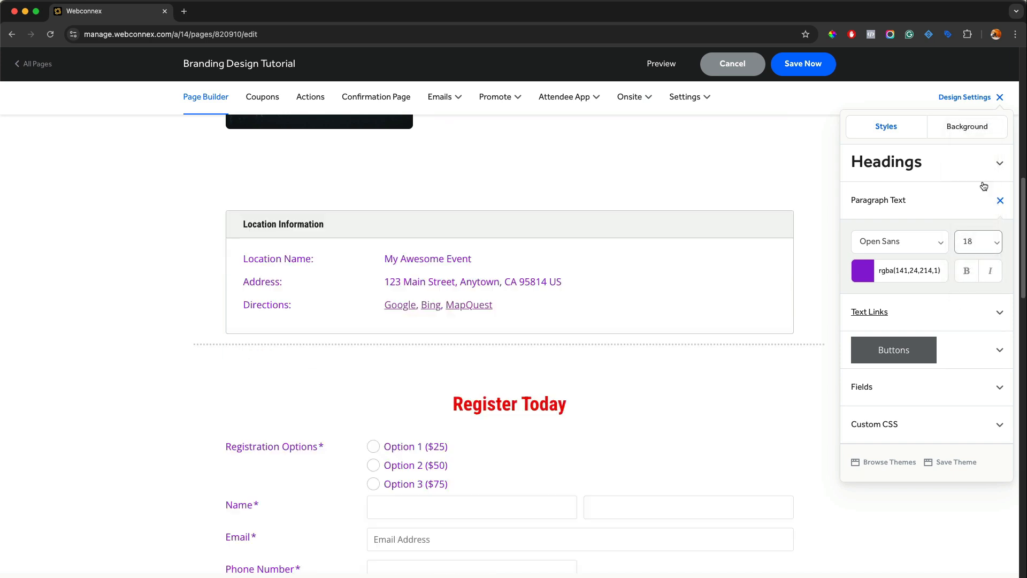
pyautogui.click(964, 250)
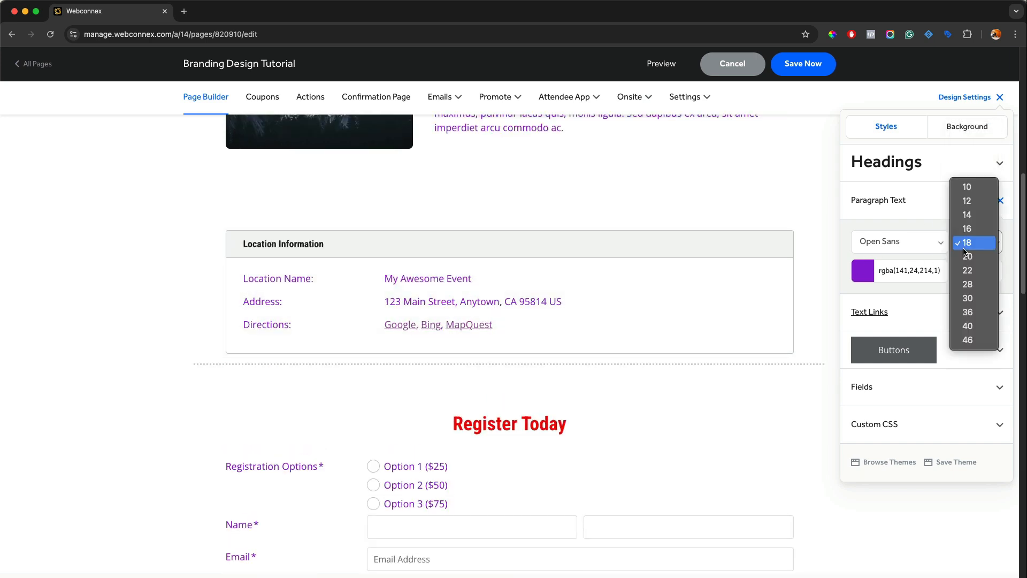
pyautogui.click(969, 234)
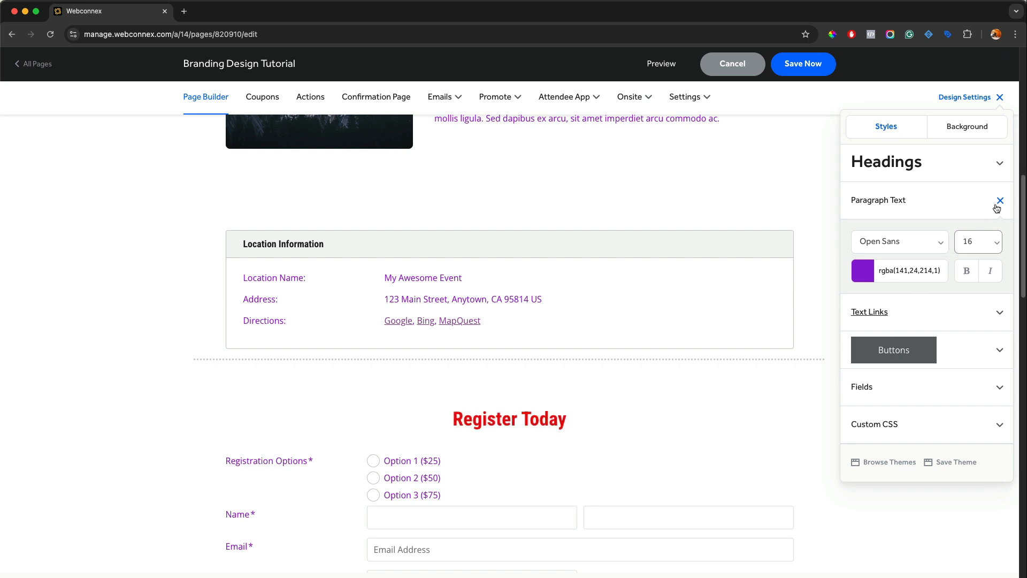
pyautogui.click(996, 206)
pyautogui.scroll(-6, 699, 292)
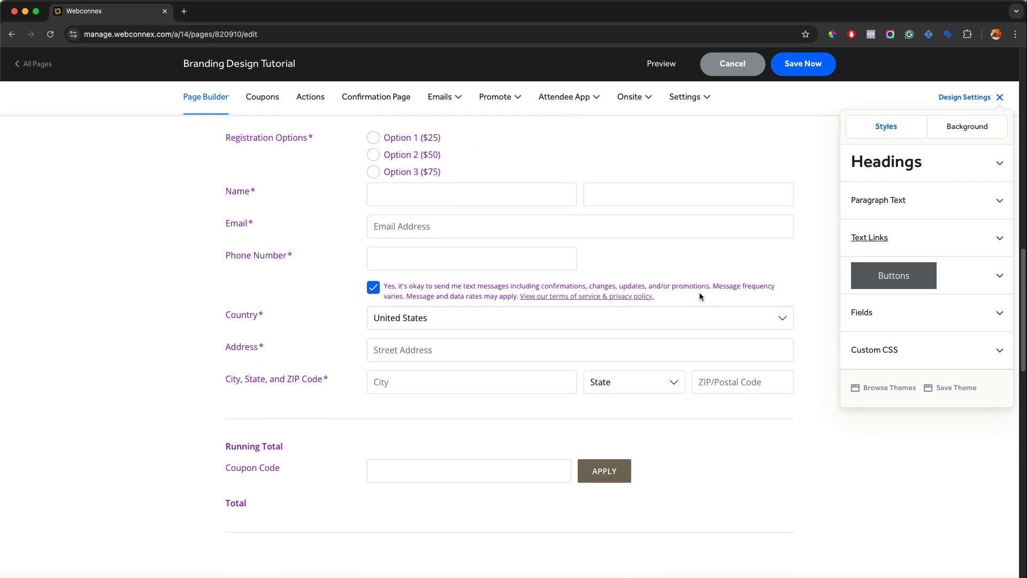
# - Set the text links' color to dark red, rgba(191,15,15,1)
pyautogui.scroll(-1, 699, 292)
pyautogui.click(979, 244)
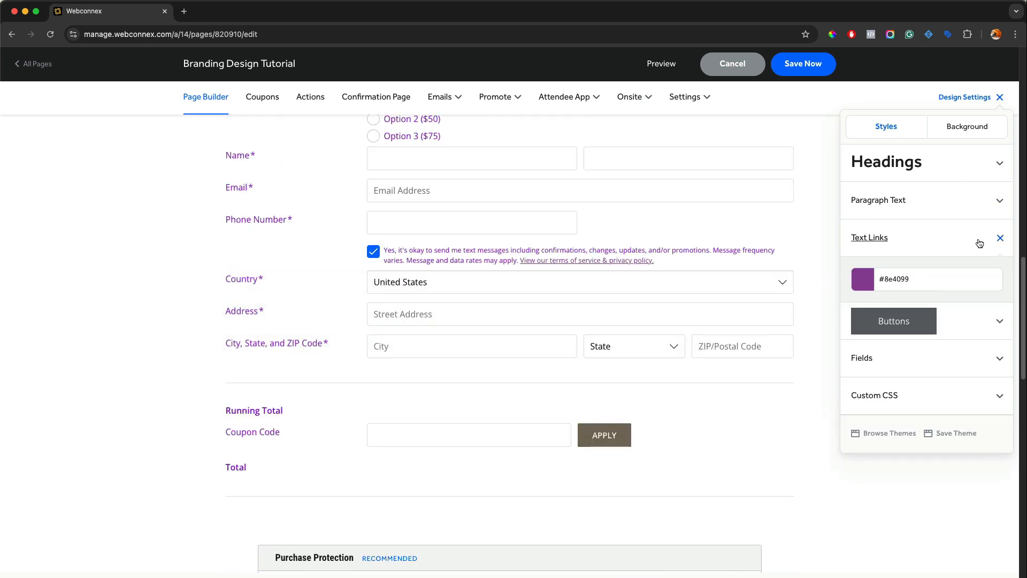
pyautogui.click(864, 285)
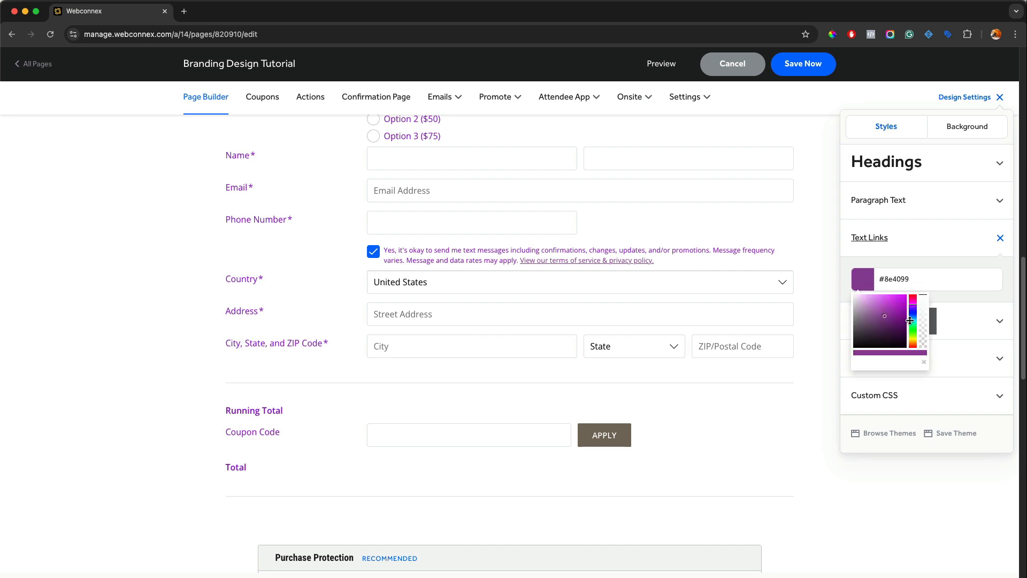
pyautogui.moveTo(909, 321)
pyautogui.mouseDown()
pyautogui.moveTo(918, 297)
pyautogui.moveTo(903, 306)
pyautogui.mouseUp()
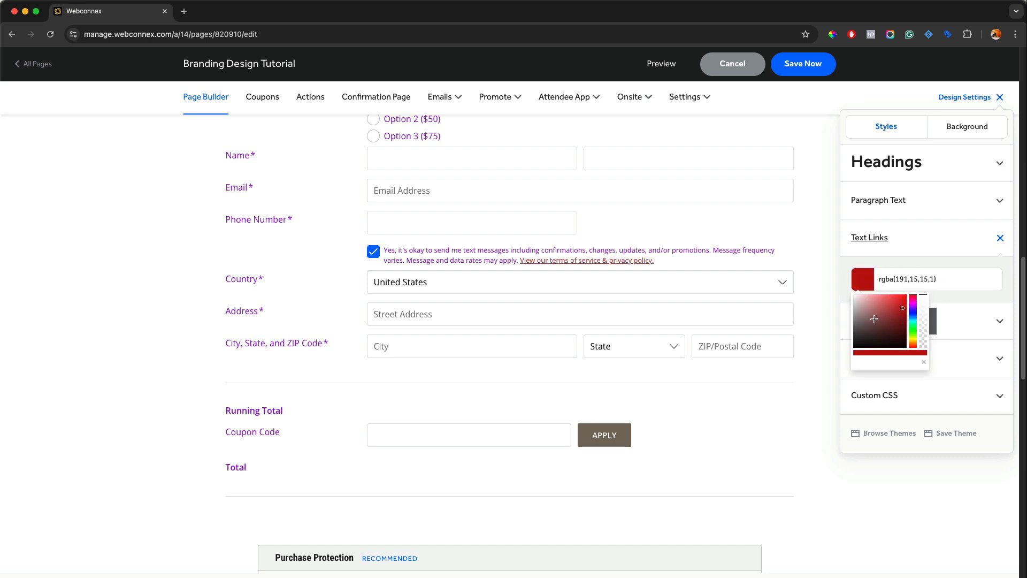
# - Set the buttons' color to blue-violet, rgba(73,55,179,1), and collapse the button and text link settings
pyautogui.scroll(-5, 637, 261)
pyautogui.scroll(-10, 637, 261)
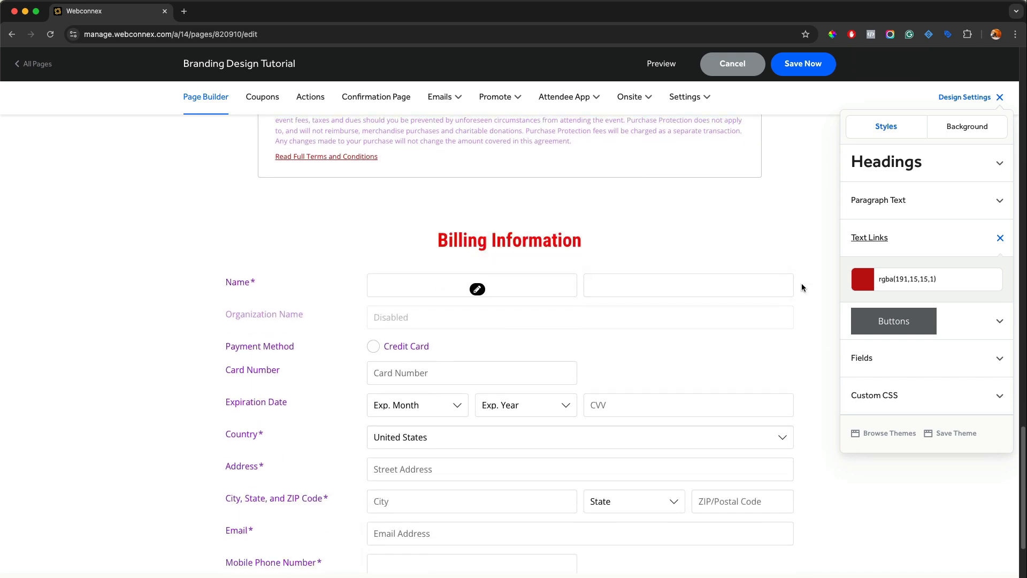
pyautogui.click(944, 321)
pyautogui.scroll(-2, 904, 331)
pyautogui.scroll(-2, 879, 336)
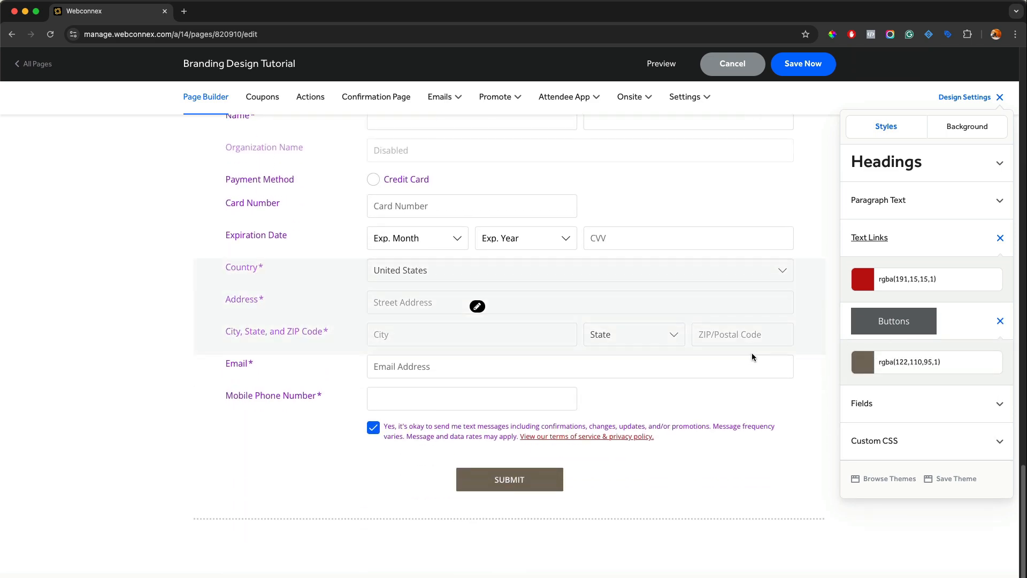
pyautogui.click(866, 365)
pyautogui.click(918, 394)
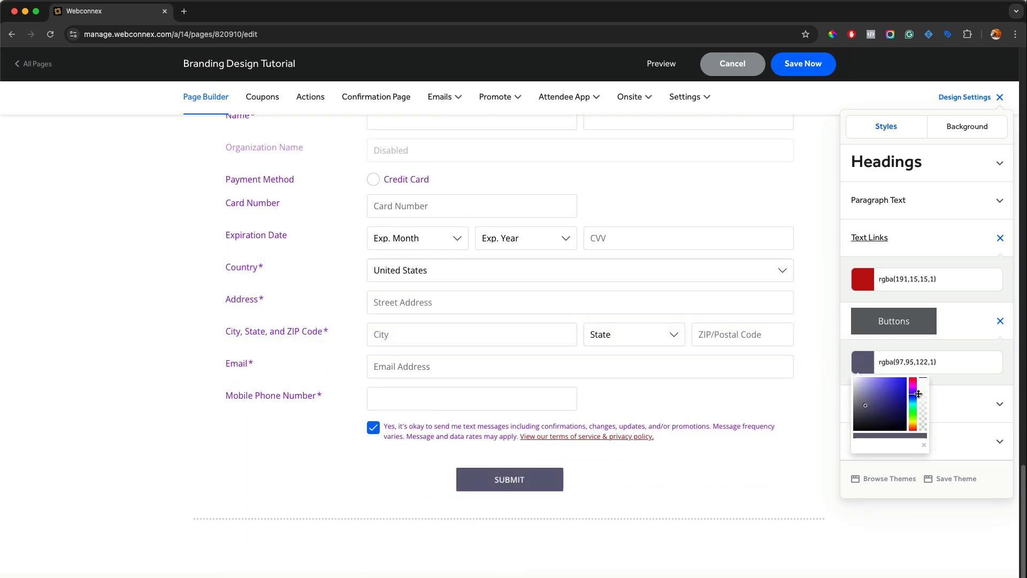
pyautogui.moveTo(871, 405)
pyautogui.mouseDown()
pyautogui.moveTo(897, 395)
pyautogui.moveTo(904, 417)
pyautogui.moveTo(894, 427)
pyautogui.moveTo(873, 392)
pyautogui.moveTo(898, 414)
pyautogui.moveTo(890, 394)
pyautogui.mouseUp()
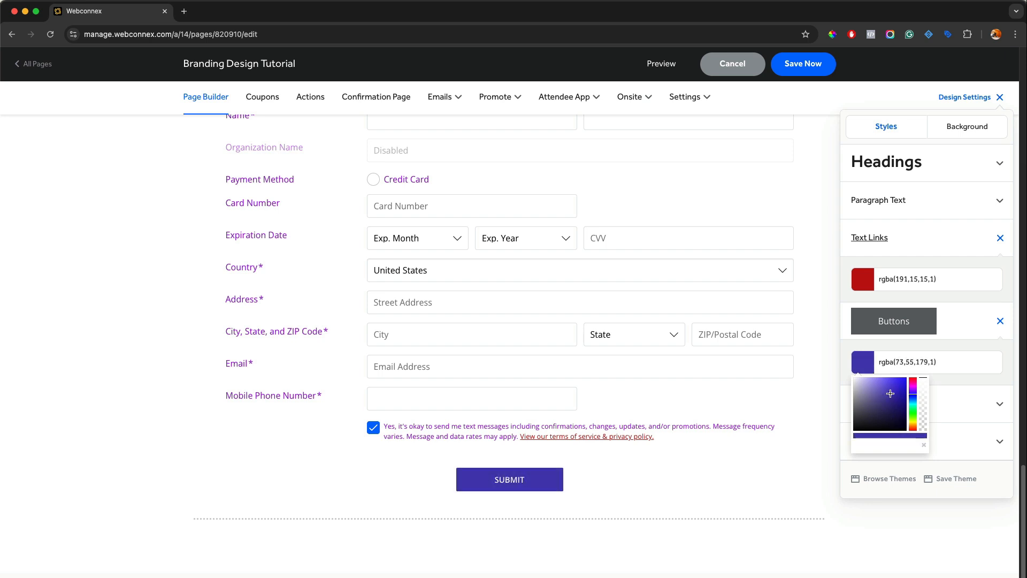
pyautogui.click(974, 380)
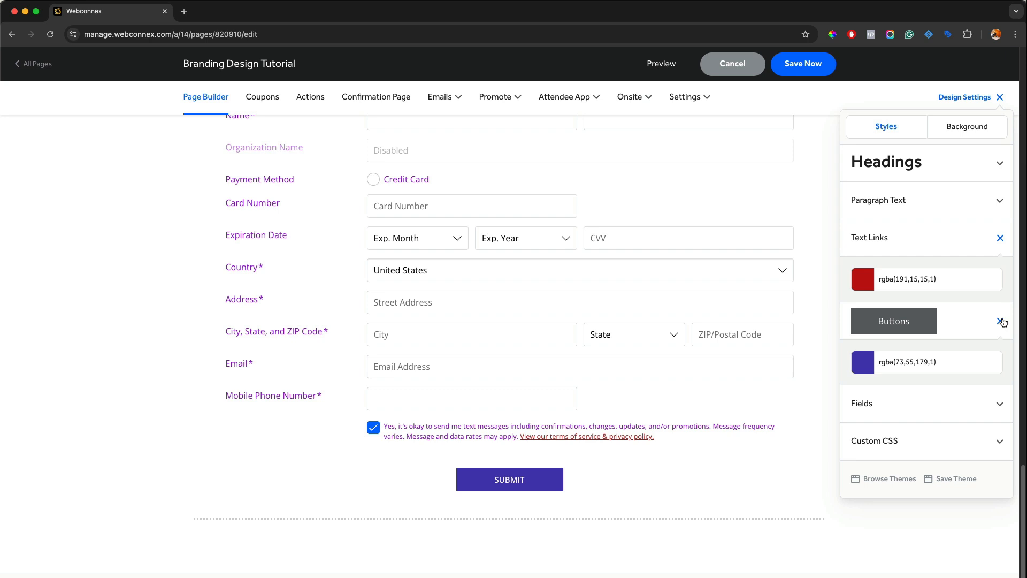
pyautogui.click(1000, 321)
pyautogui.click(999, 237)
# - Open the form field settings and try the label positions Right and Top
pyautogui.scroll(10, 670, 310)
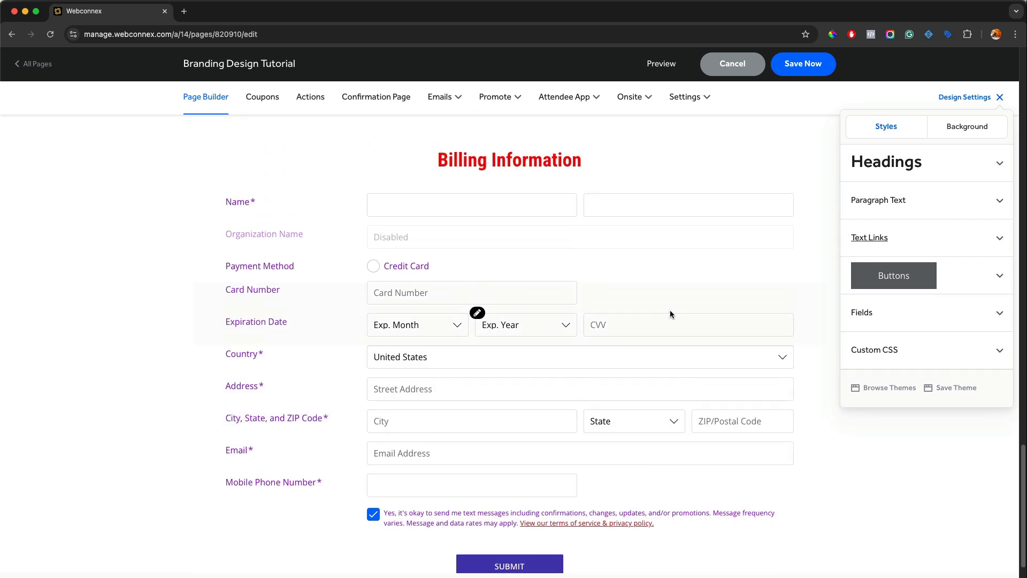
pyautogui.scroll(15, 669, 310)
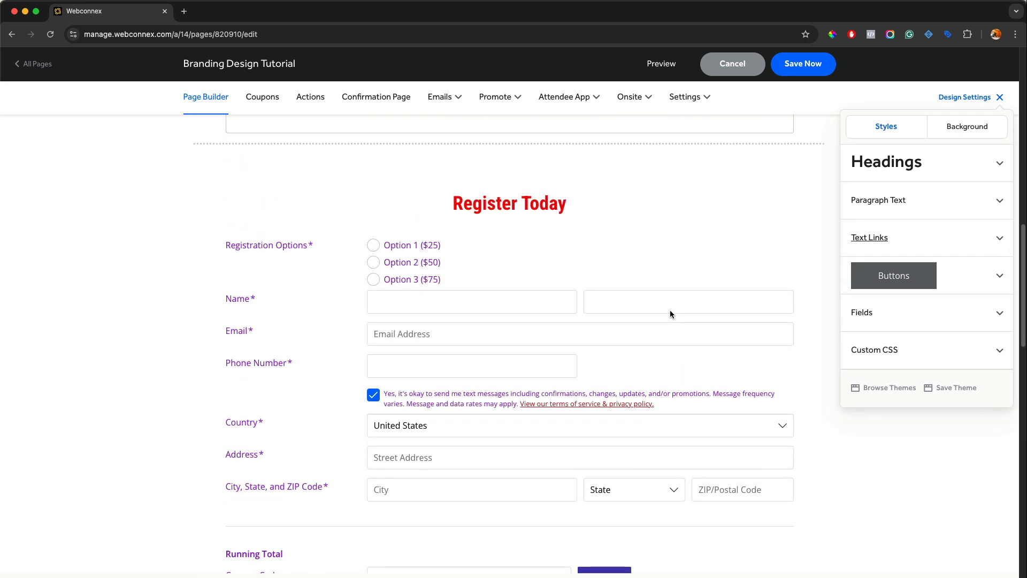
pyautogui.click(889, 314)
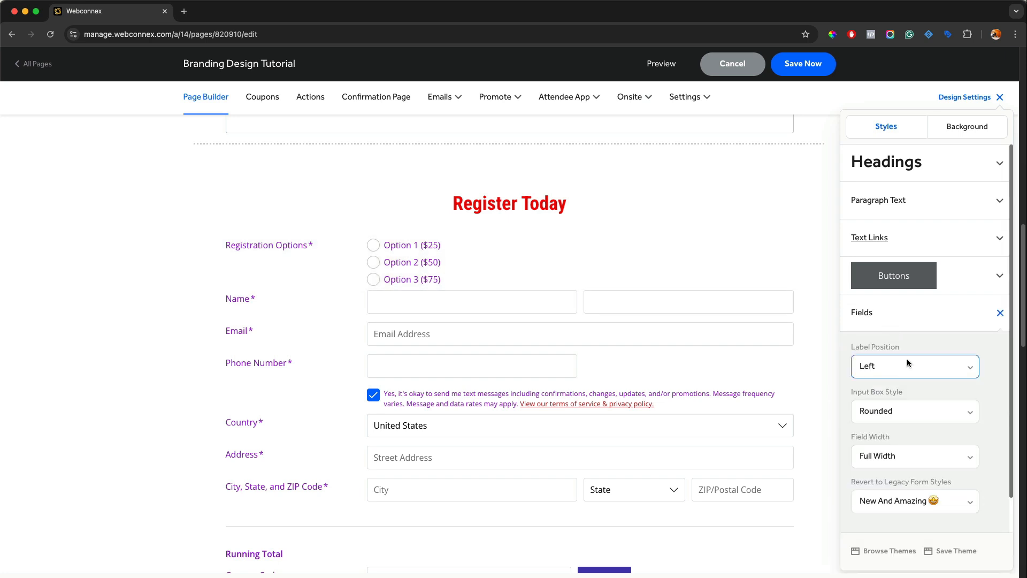
pyautogui.moveTo(319, 250)
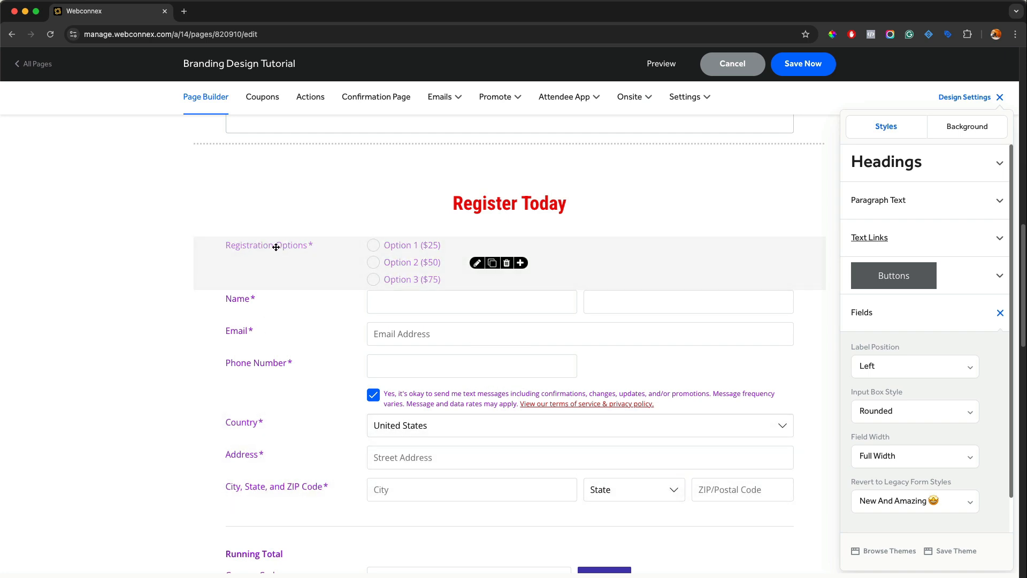
pyautogui.click(921, 368)
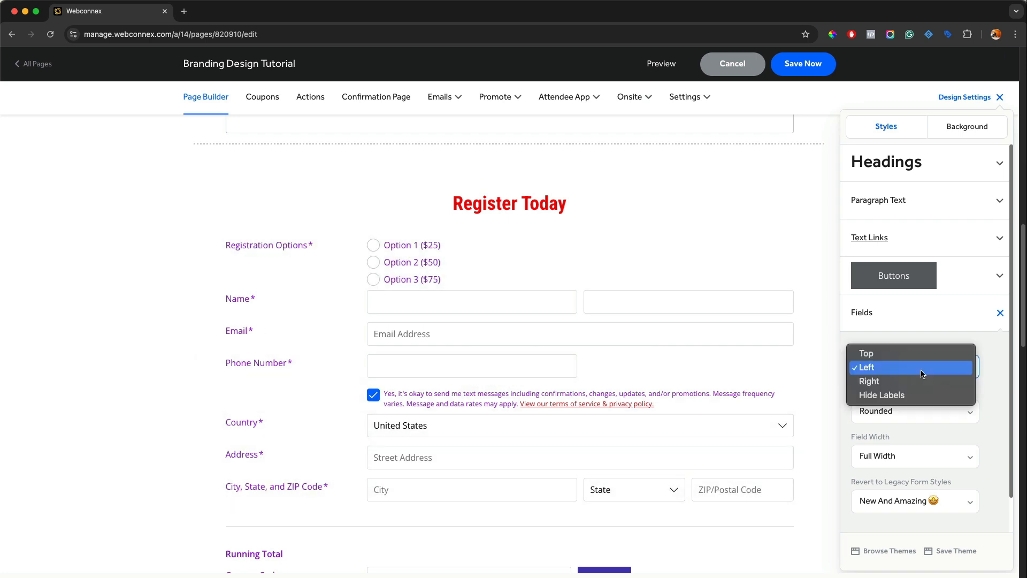
pyautogui.click(927, 381)
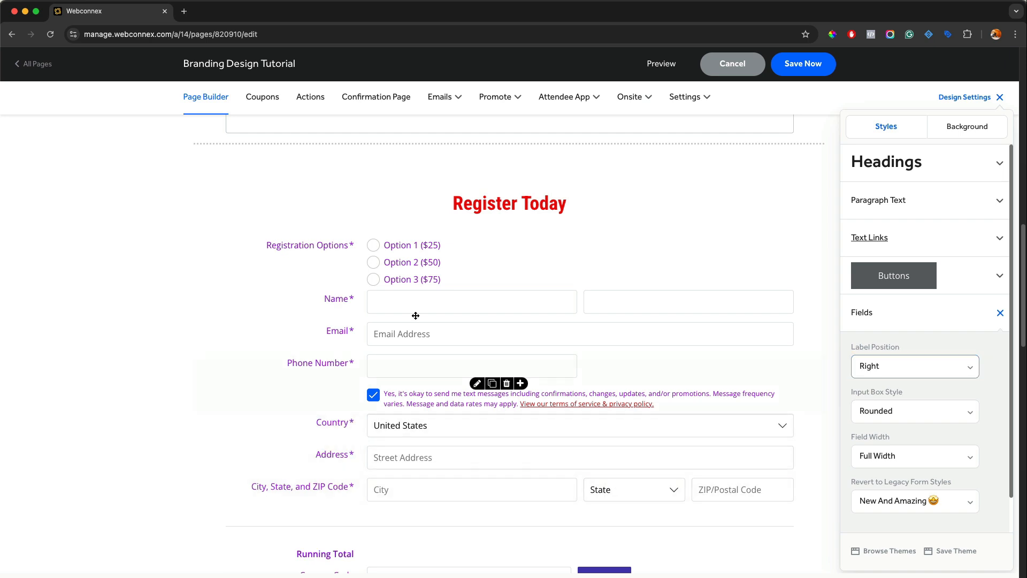
pyautogui.scroll(-2, 519, 244)
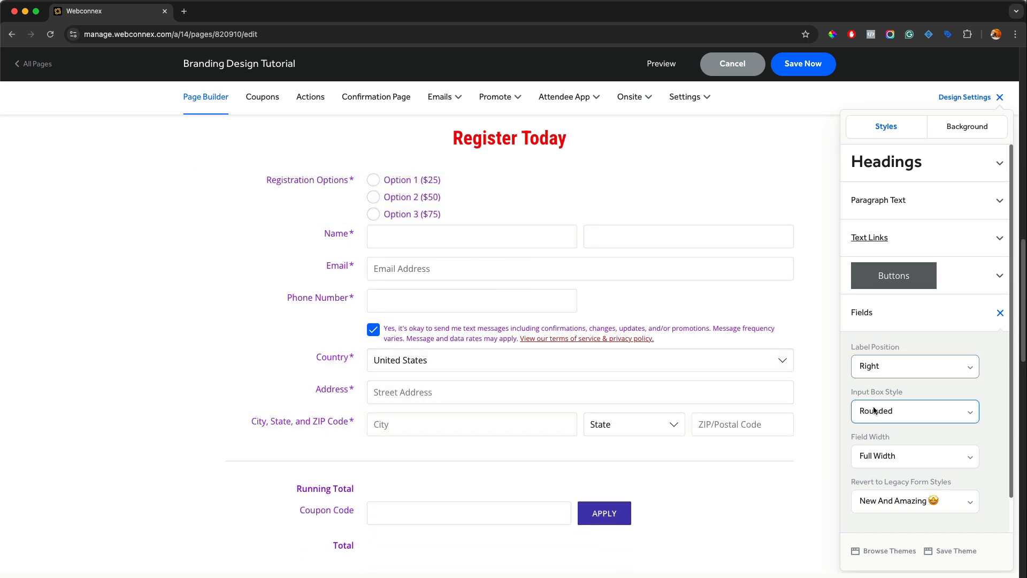
pyautogui.click(885, 368)
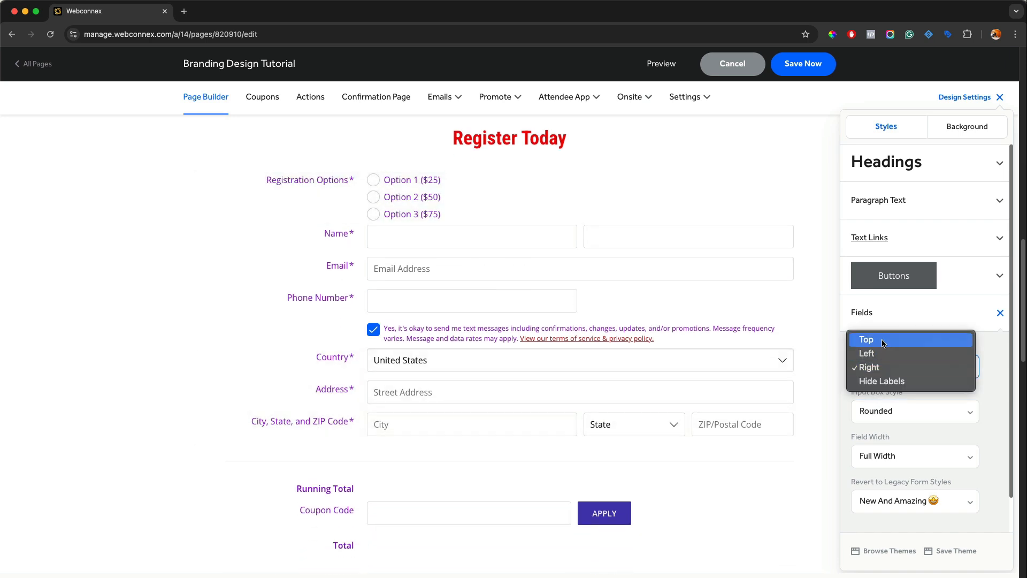
pyautogui.click(877, 340)
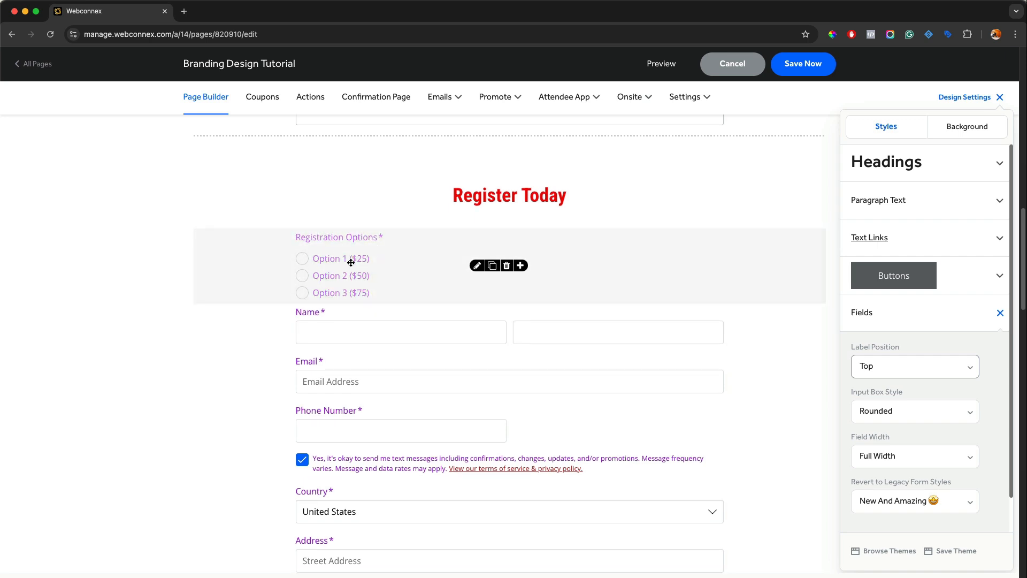
pyautogui.scroll(-2, 353, 257)
pyautogui.scroll(3, 379, 299)
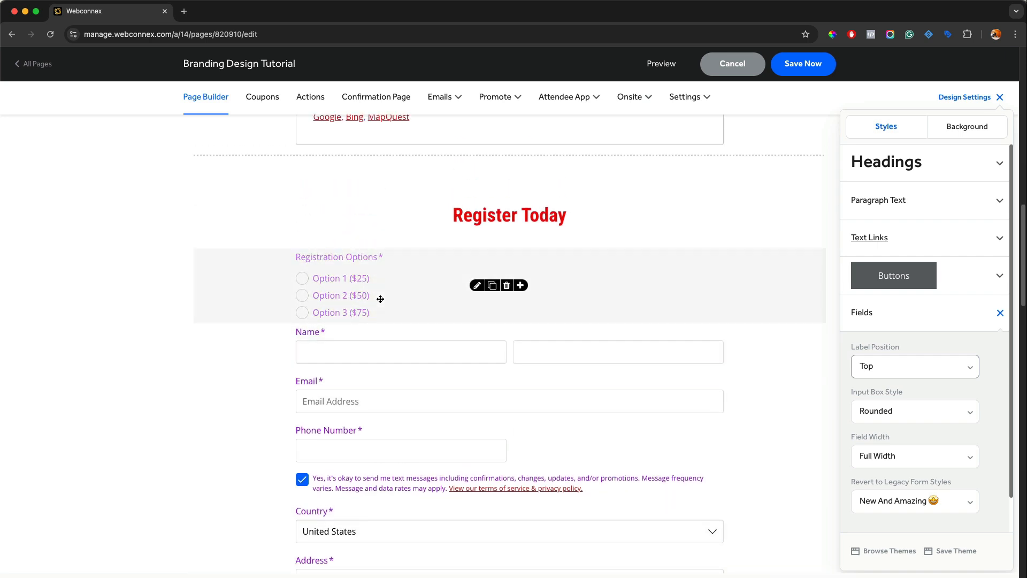
# - Try hiding the field labels, return the label position to Left, and close the field settings
pyautogui.click(891, 365)
pyautogui.click(904, 409)
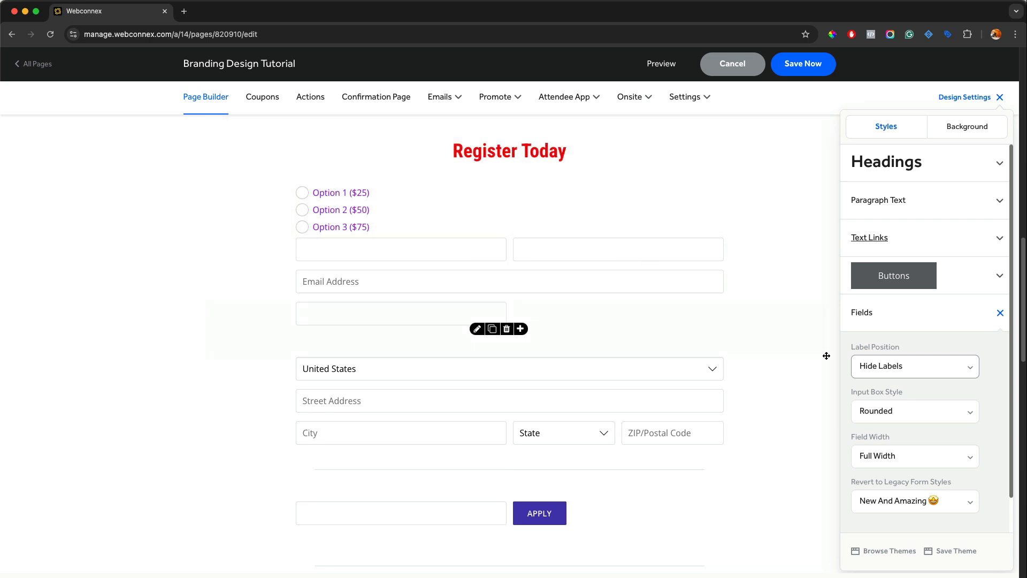
pyautogui.click(886, 369)
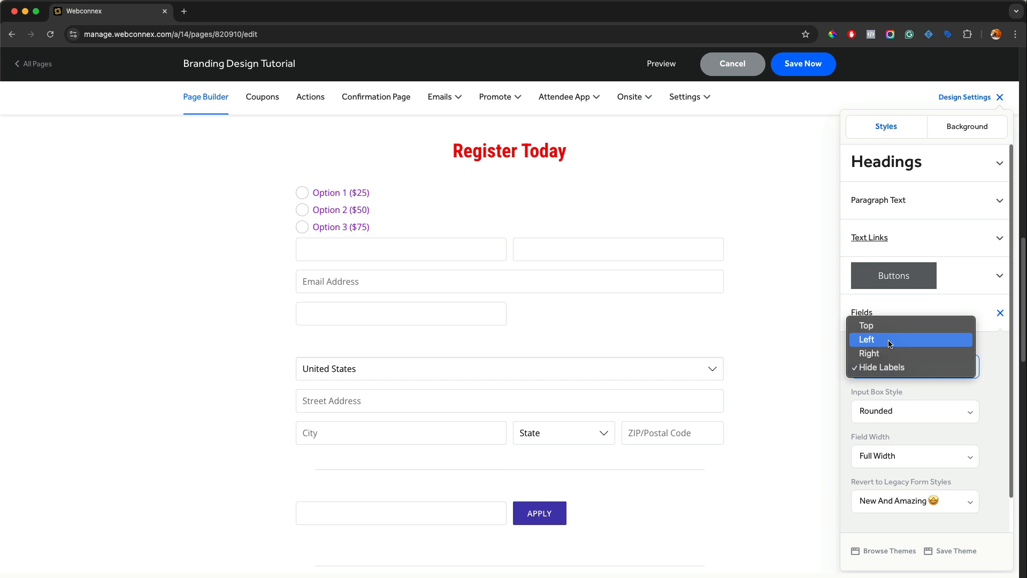
pyautogui.click(889, 344)
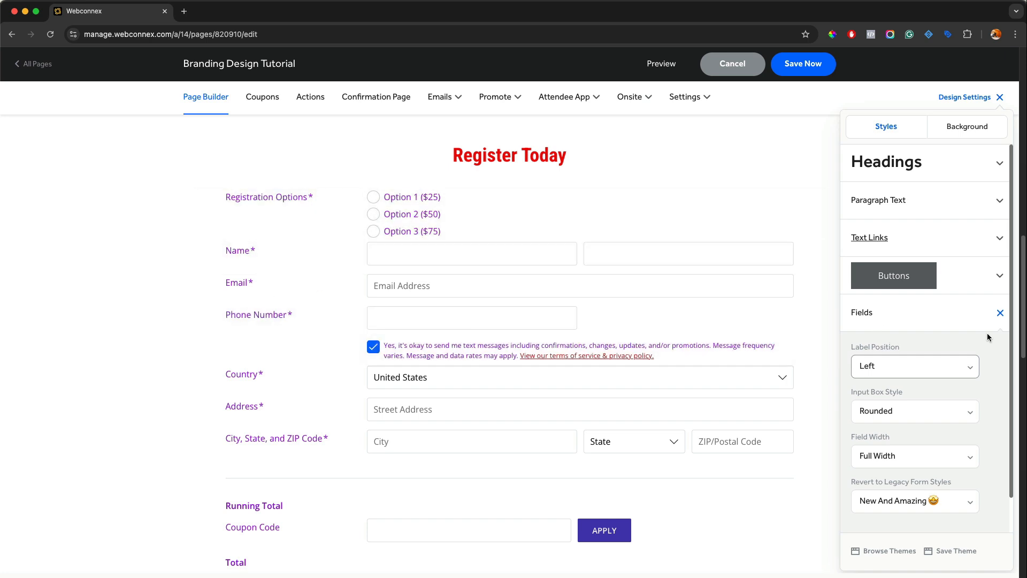
pyautogui.click(999, 315)
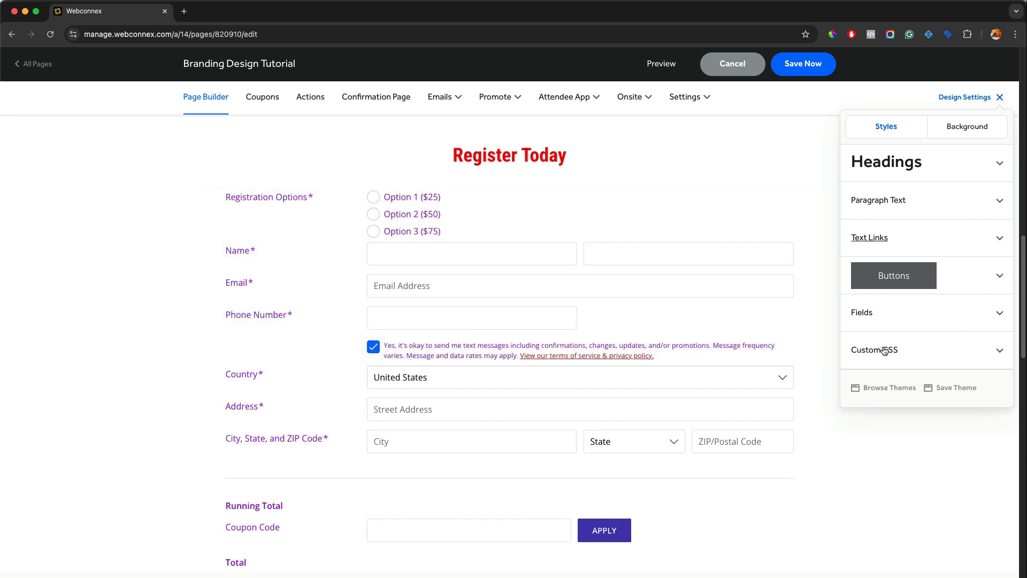
# - View the custom CSS editor and dismiss it without adding any code
pyautogui.click(854, 366)
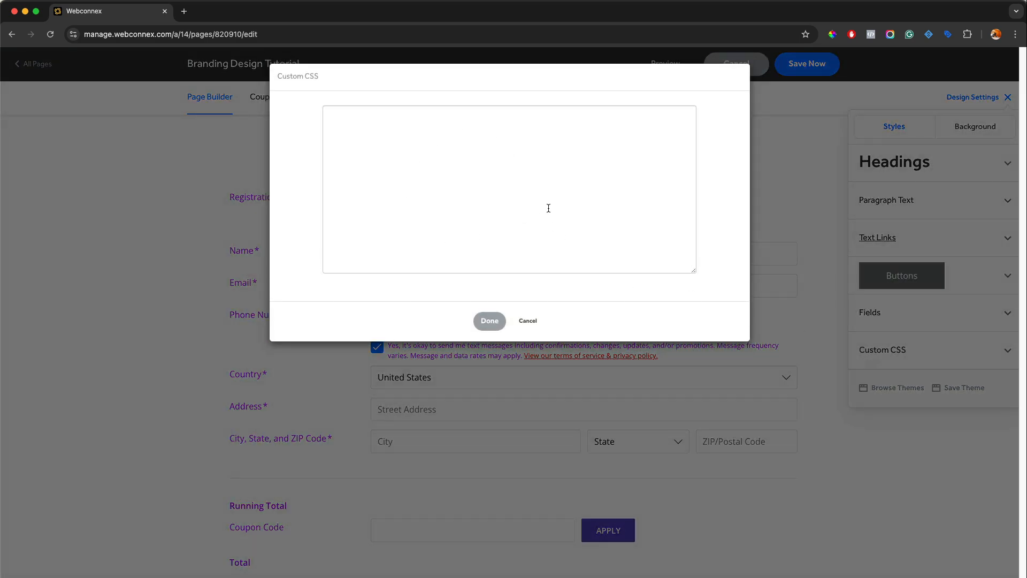
pyautogui.click(535, 321)
pyautogui.scroll(4, 711, 290)
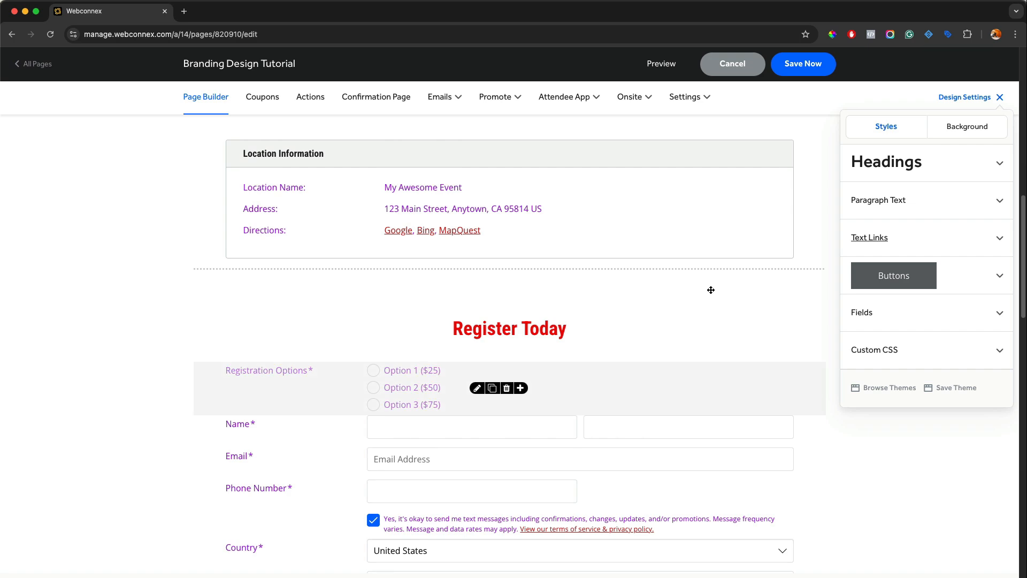
# - Set the page's foreground color to solid black, rgba(0,0,0,1), in the background settings
pyautogui.click(956, 135)
pyautogui.scroll(6, 745, 251)
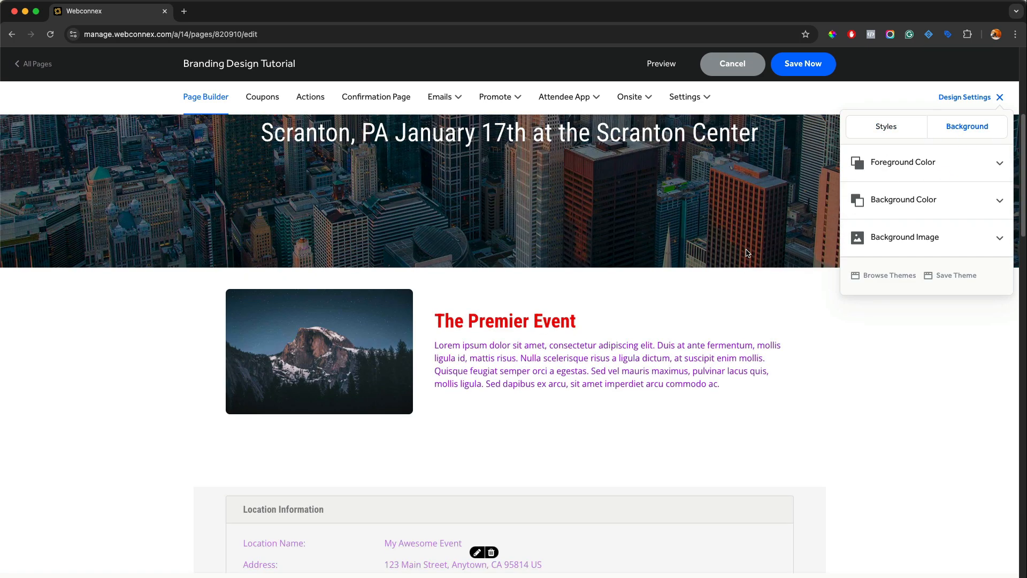
pyautogui.scroll(5, 747, 253)
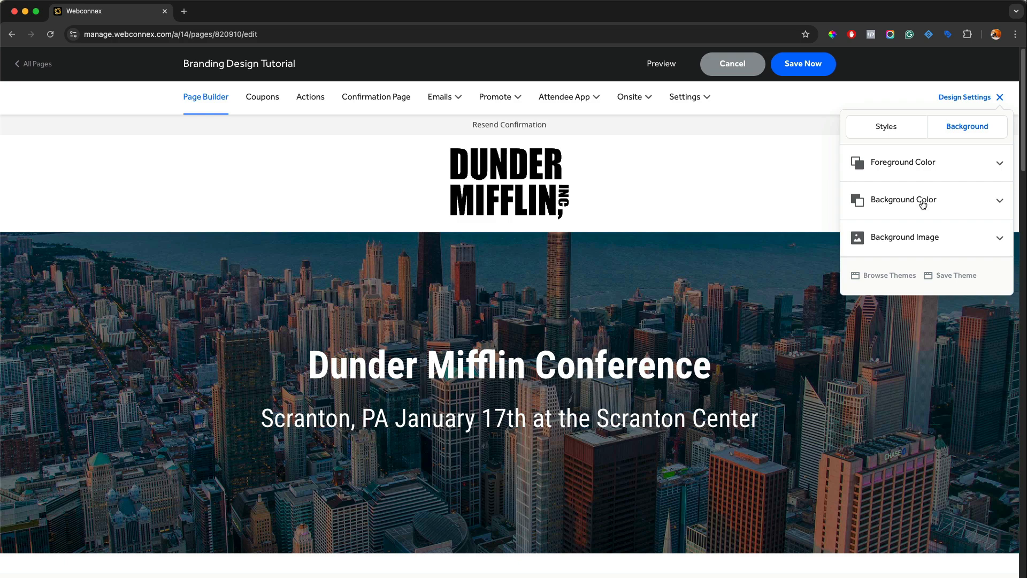
pyautogui.scroll(-7, 925, 236)
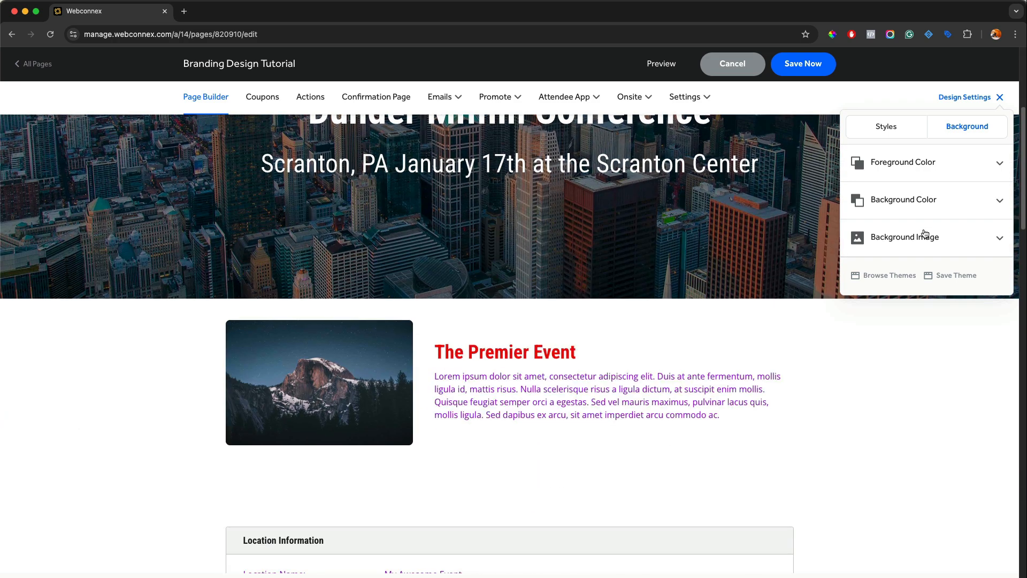
pyautogui.scroll(-4, 683, 275)
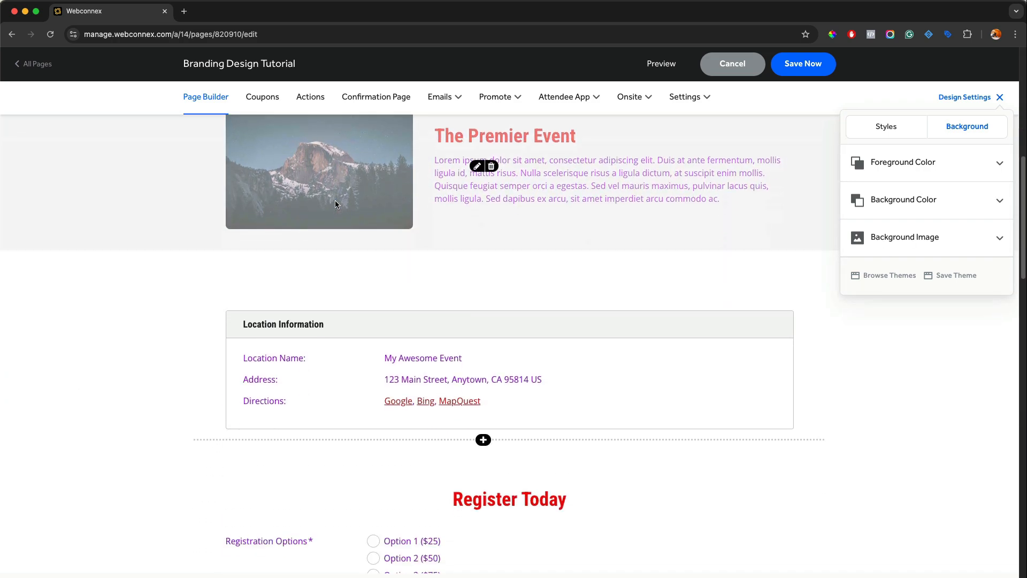
pyautogui.scroll(-2, 321, 198)
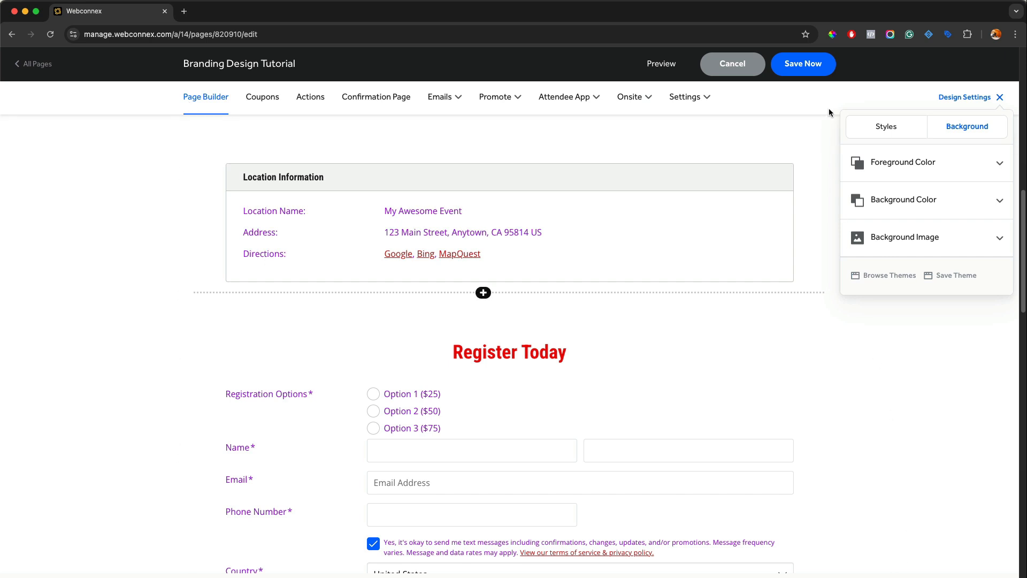
pyautogui.click(954, 168)
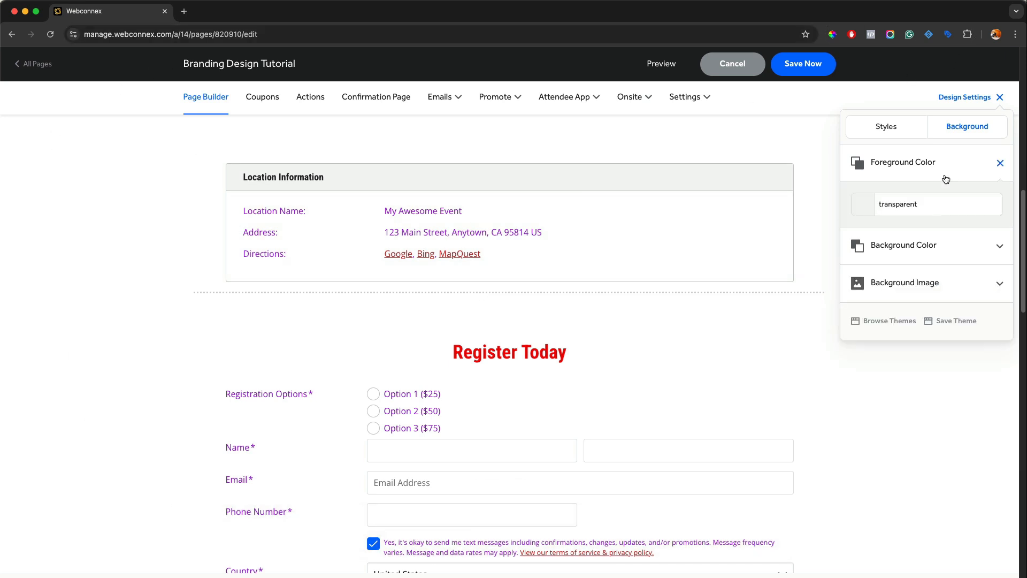
pyautogui.click(868, 211)
pyautogui.moveTo(898, 240); pyautogui.dragTo(913, 275)
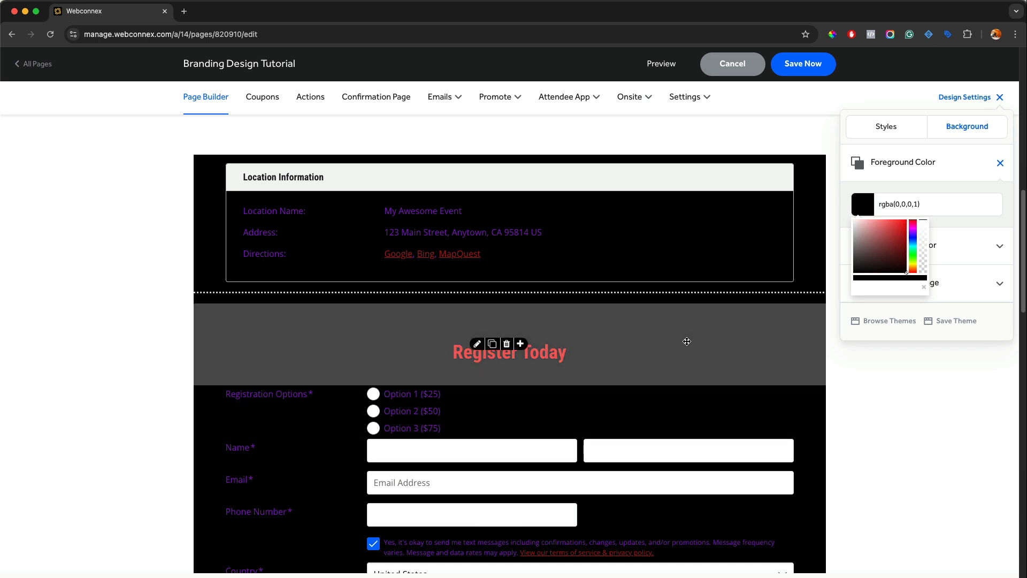
pyautogui.click(866, 244)
pyautogui.moveTo(866, 243); pyautogui.dragTo(922, 279)
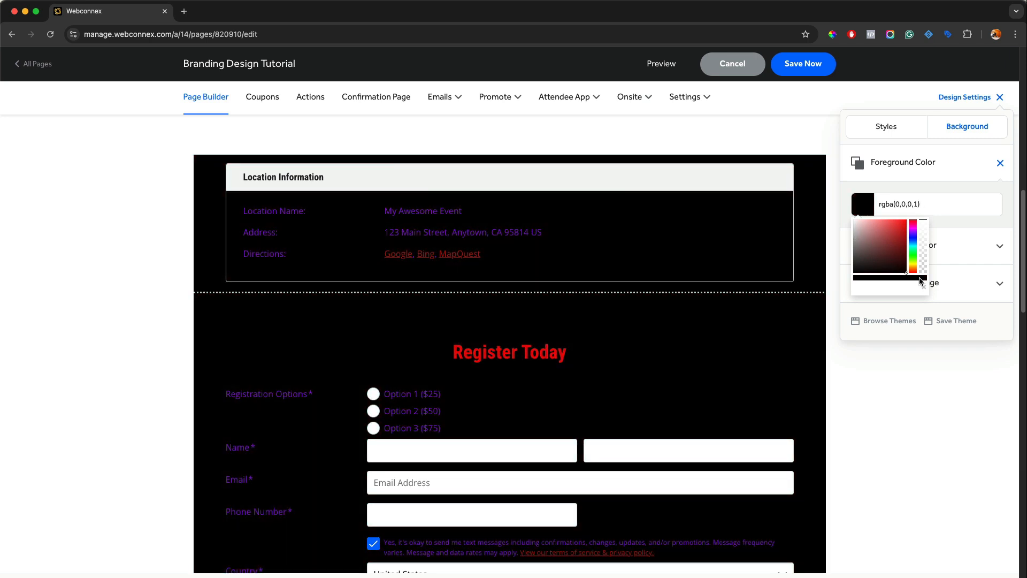
# - Set the headings' text color to white, rgba(255,255,255,1), keeping the Roboto Condensed font
pyautogui.click(890, 134)
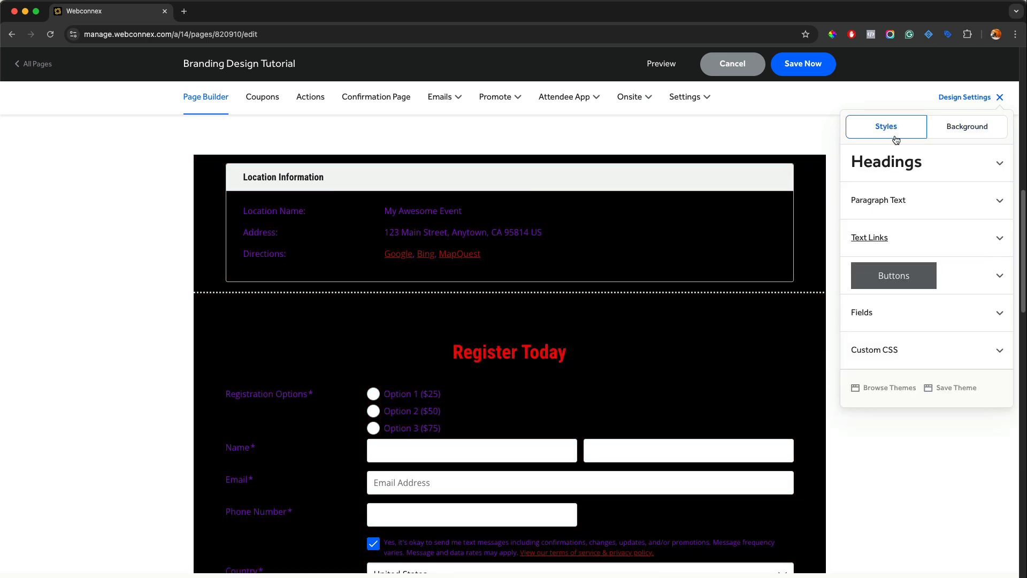
pyautogui.click(897, 169)
pyautogui.click(900, 234)
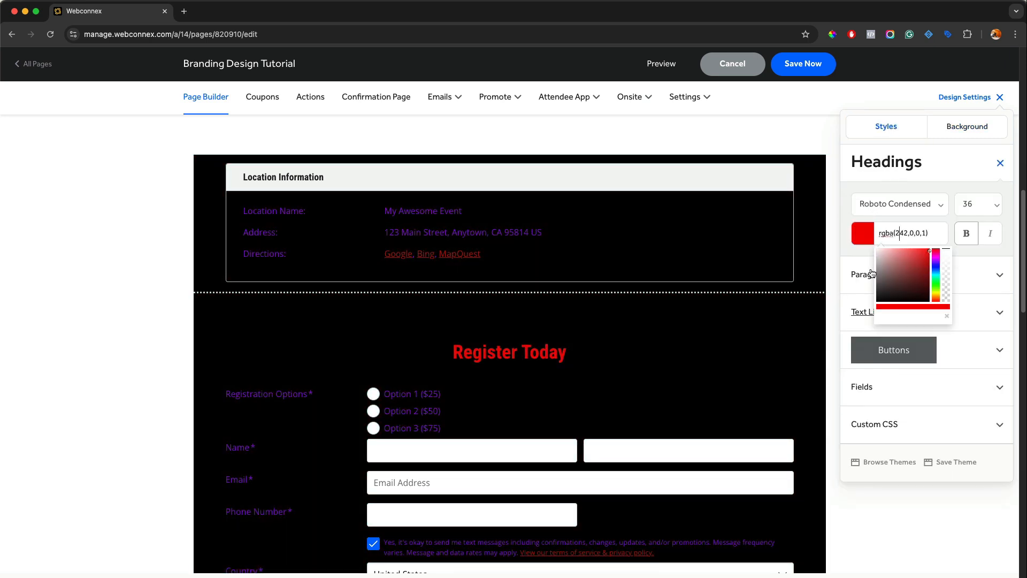
pyautogui.moveTo(896, 269); pyautogui.dragTo(866, 221)
pyautogui.click(868, 205)
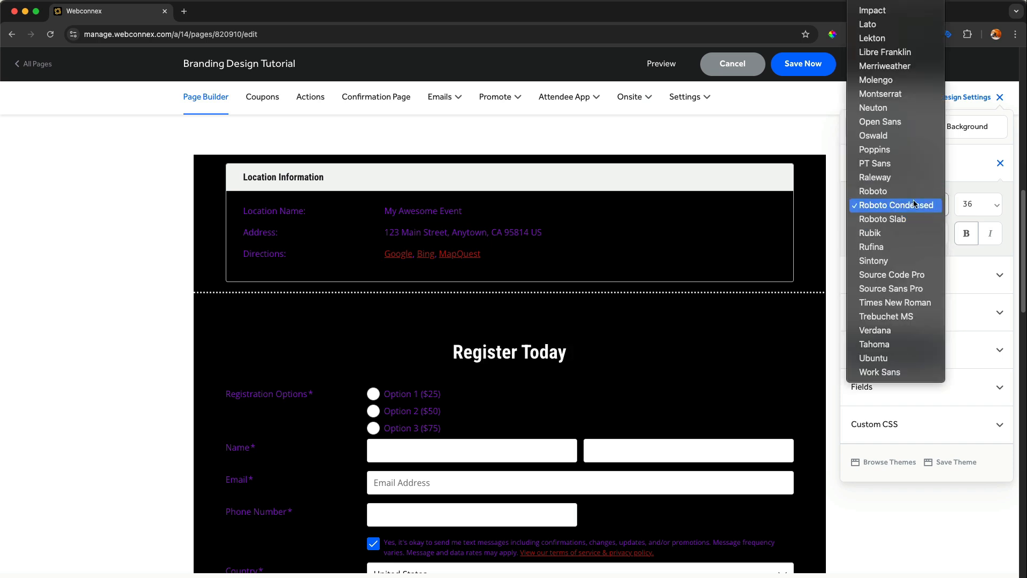
pyautogui.click(872, 206)
# - Set the paragraph text color to white, rgba(255,255,255,1), and check its readability down the form
pyautogui.click(880, 276)
pyautogui.click(867, 346)
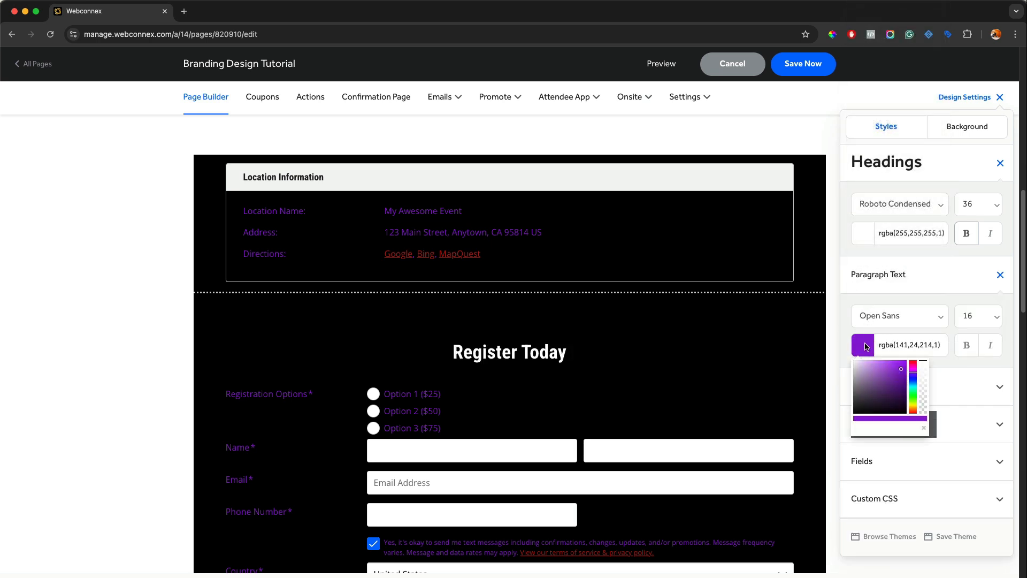
pyautogui.moveTo(867, 381); pyautogui.dragTo(851, 357)
pyautogui.scroll(-6, 706, 360)
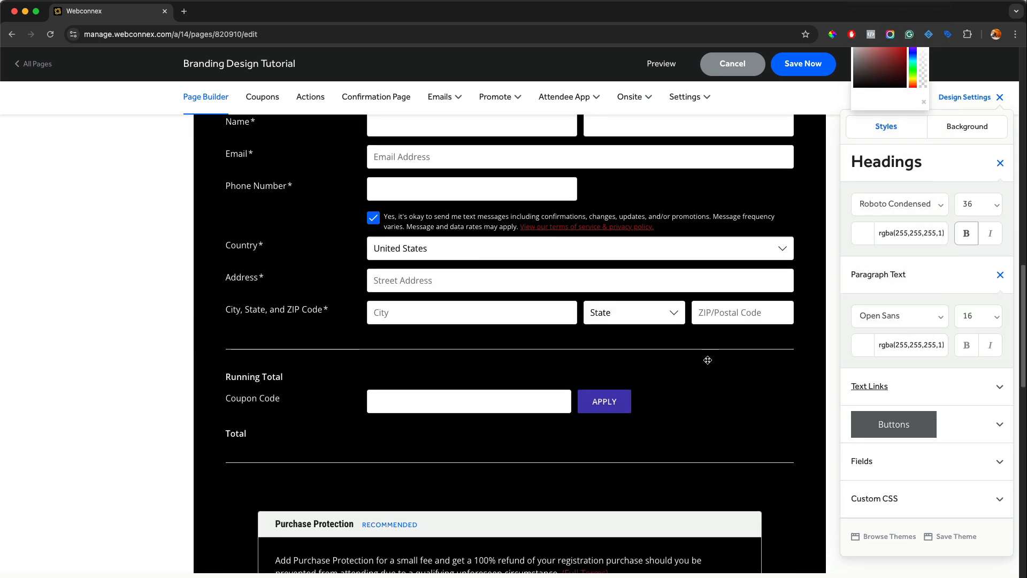
pyautogui.scroll(-8, 707, 360)
pyautogui.scroll(9, 708, 360)
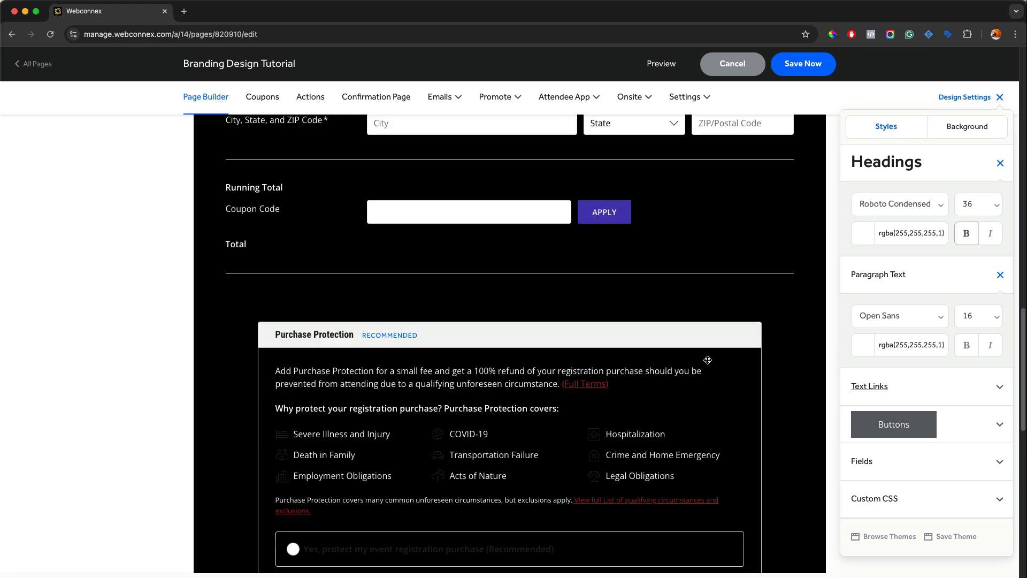
pyautogui.scroll(3, 708, 360)
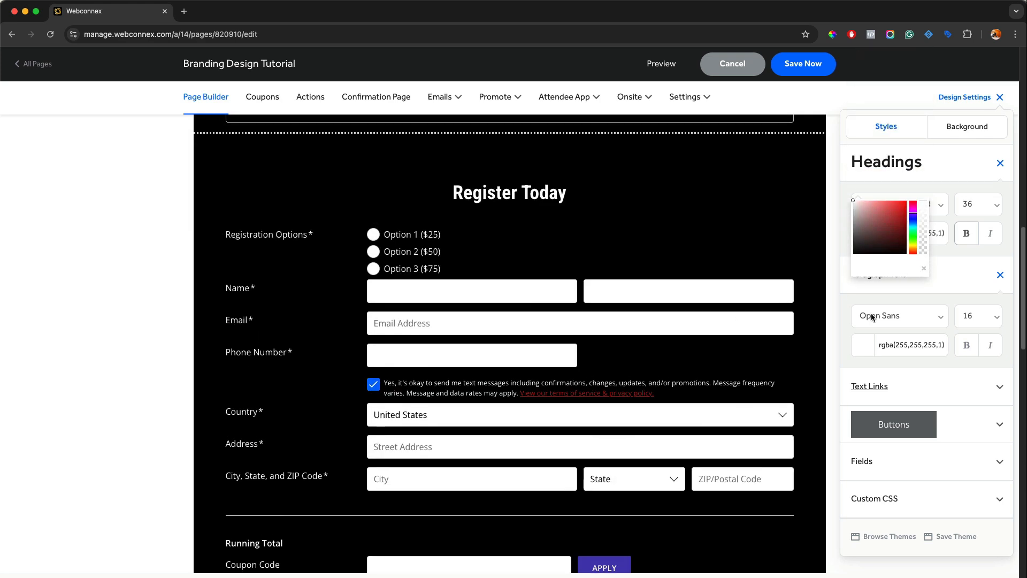
# - Set the page's background color to dark red, rgba(105,28,28,1)
pyautogui.click(967, 126)
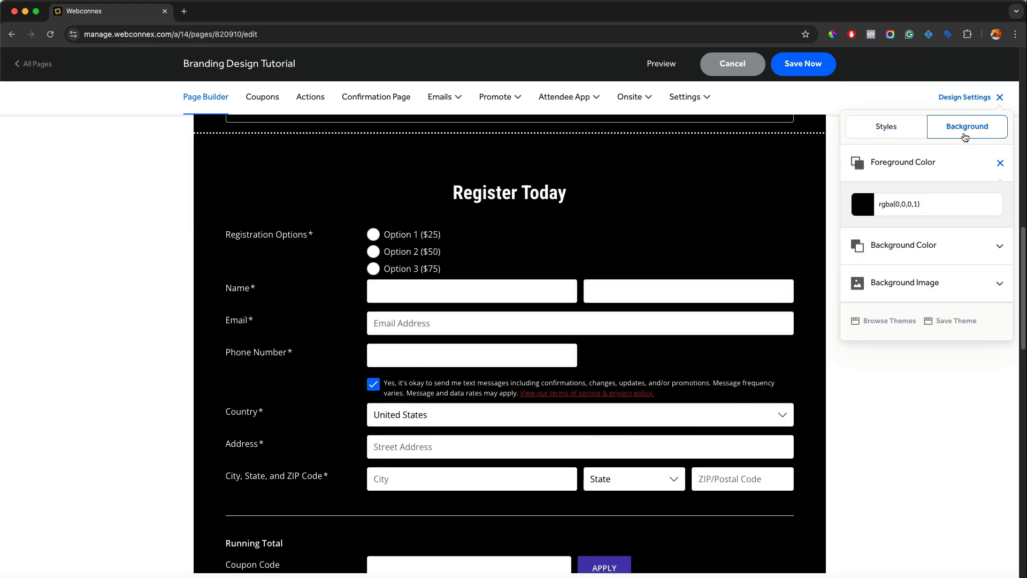
pyautogui.click(875, 253)
pyautogui.click(865, 286)
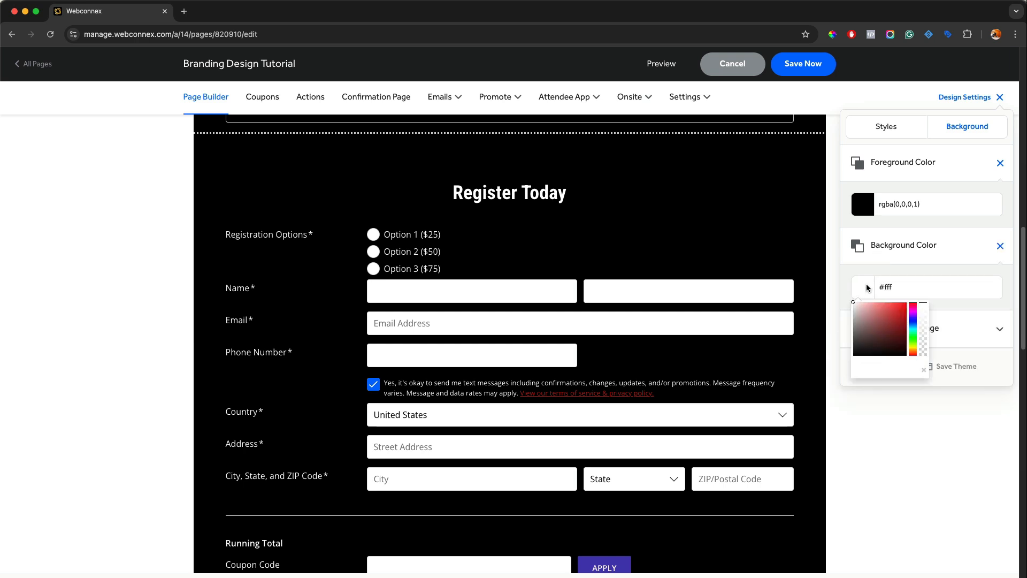
pyautogui.moveTo(879, 313); pyautogui.dragTo(892, 334)
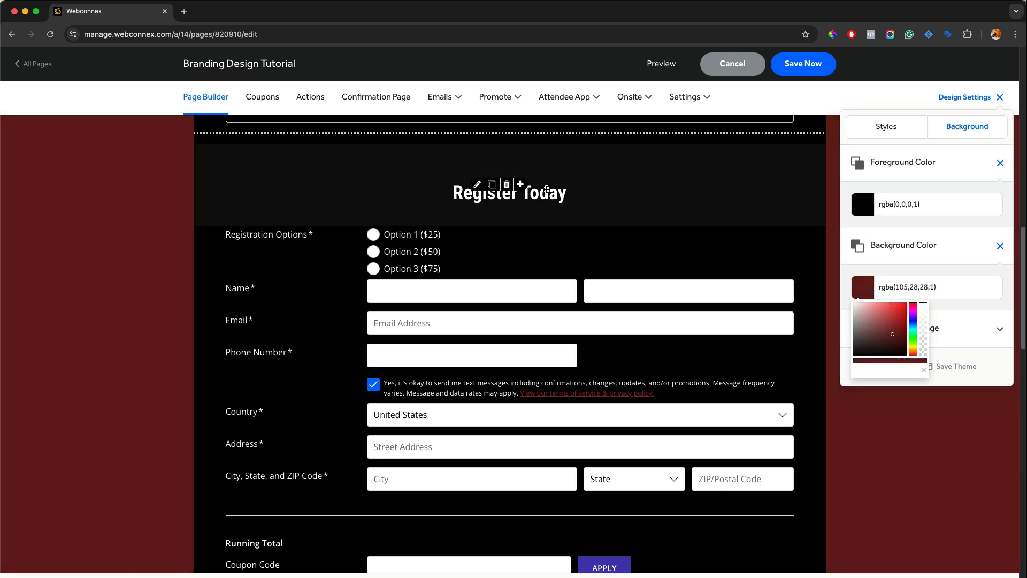
pyautogui.click(991, 280)
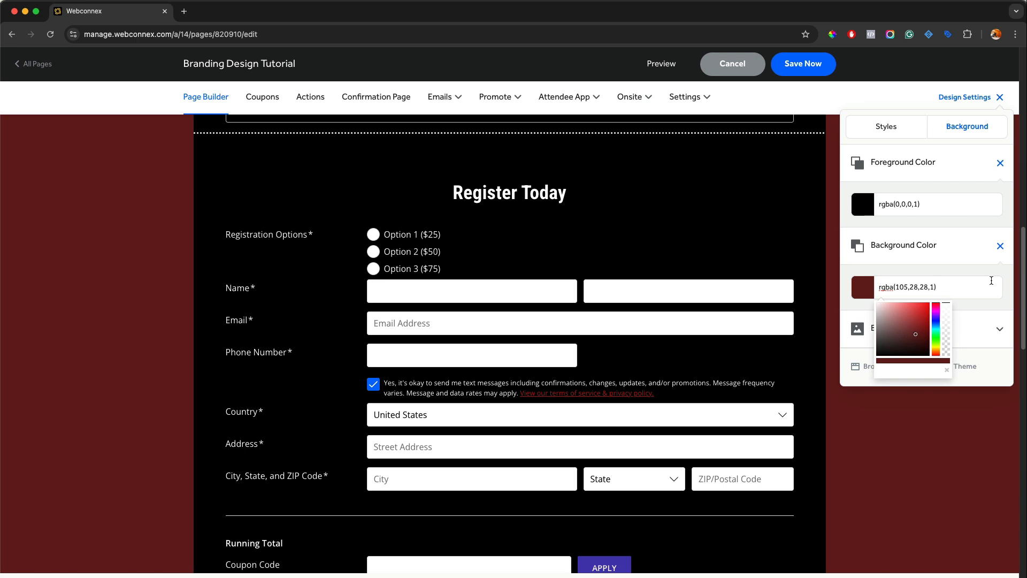
pyautogui.click(1006, 304)
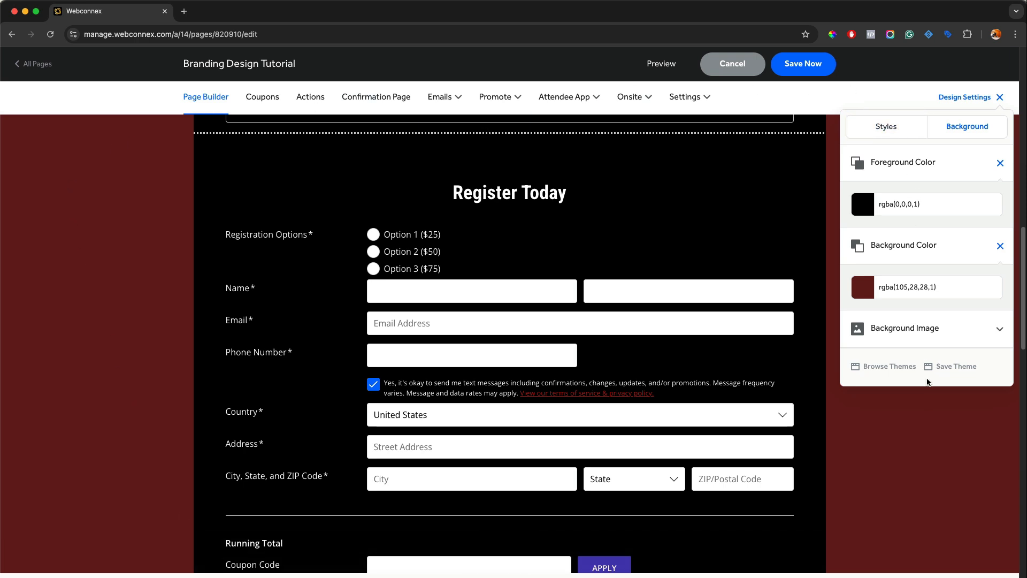
# - Search the free stock photos for "city" and use the aerial night view of lit skyscrapers as the page's background image
pyautogui.click(921, 328)
pyautogui.click(910, 363)
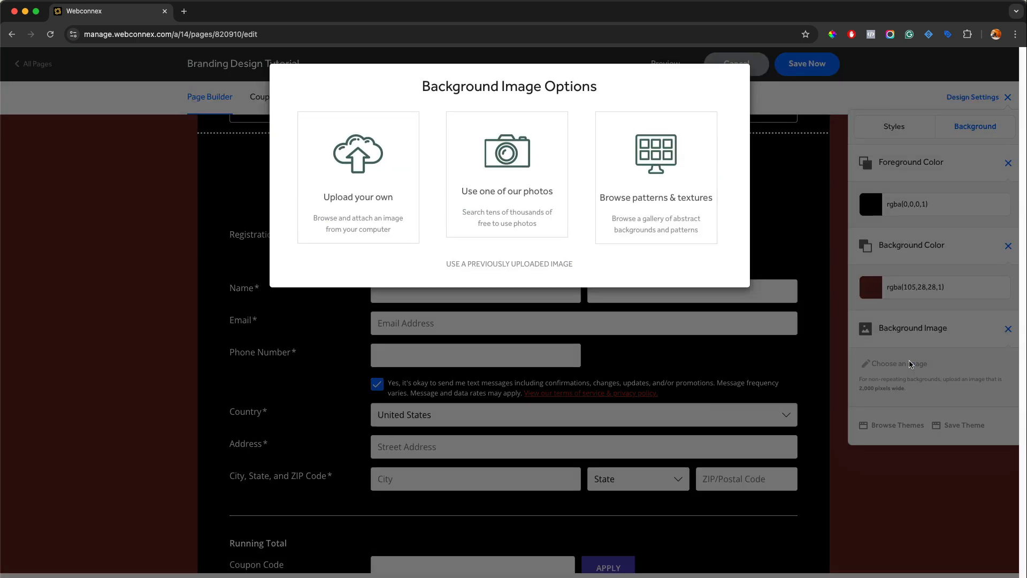
pyautogui.click(496, 176)
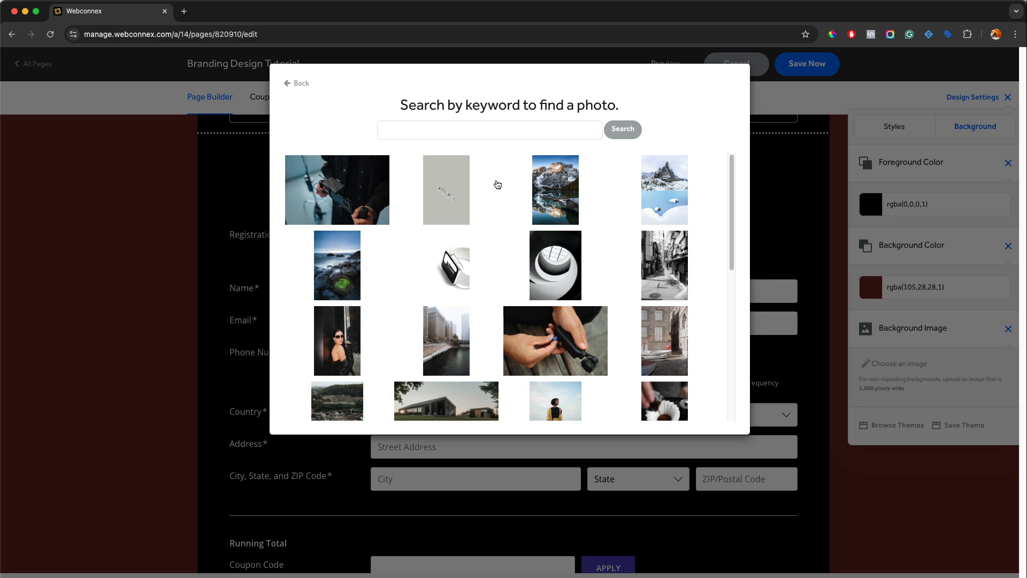
pyautogui.click(476, 128)
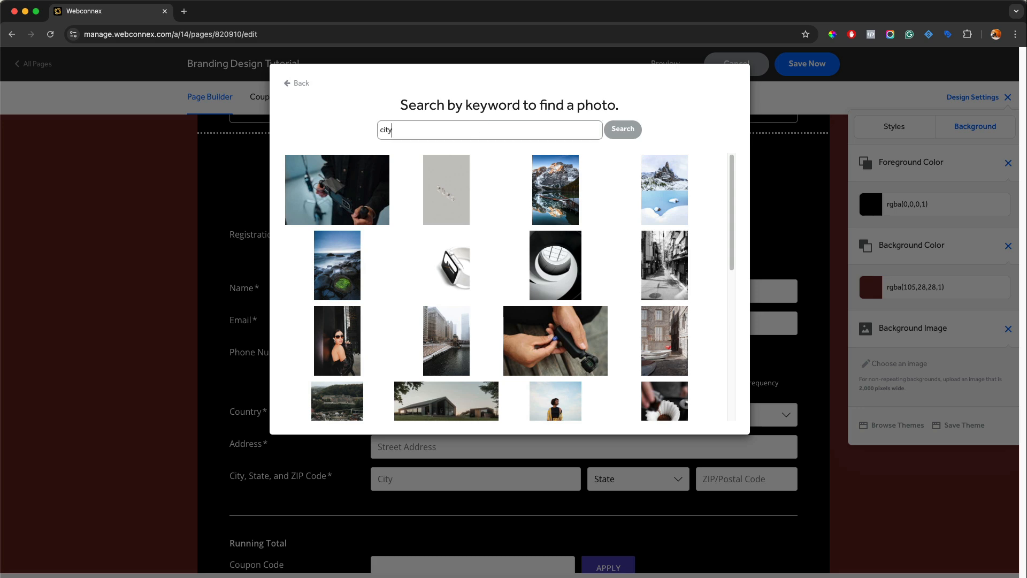
pyautogui.press('Return')
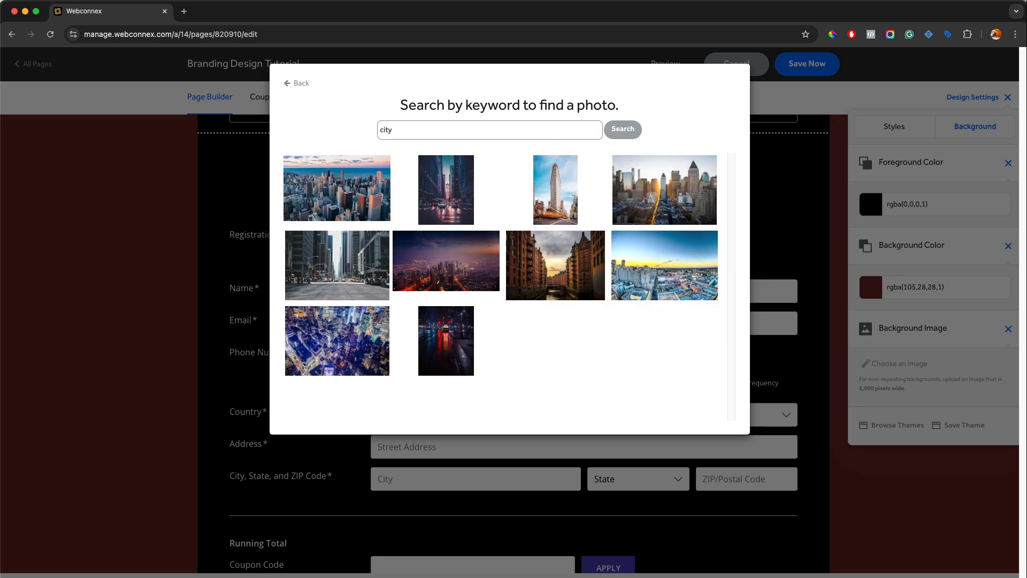
pyautogui.click(370, 331)
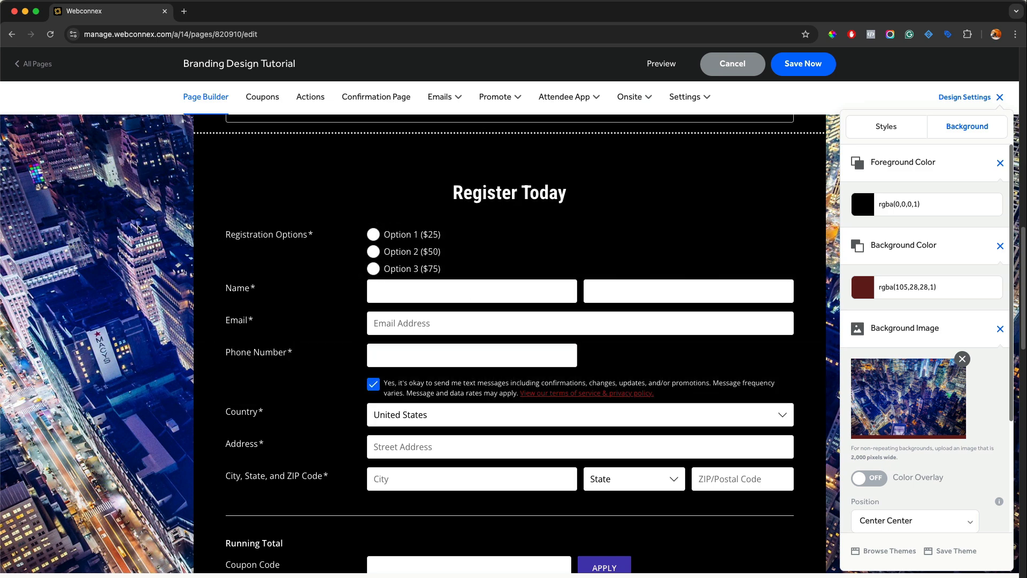
pyautogui.scroll(-5, 114, 250)
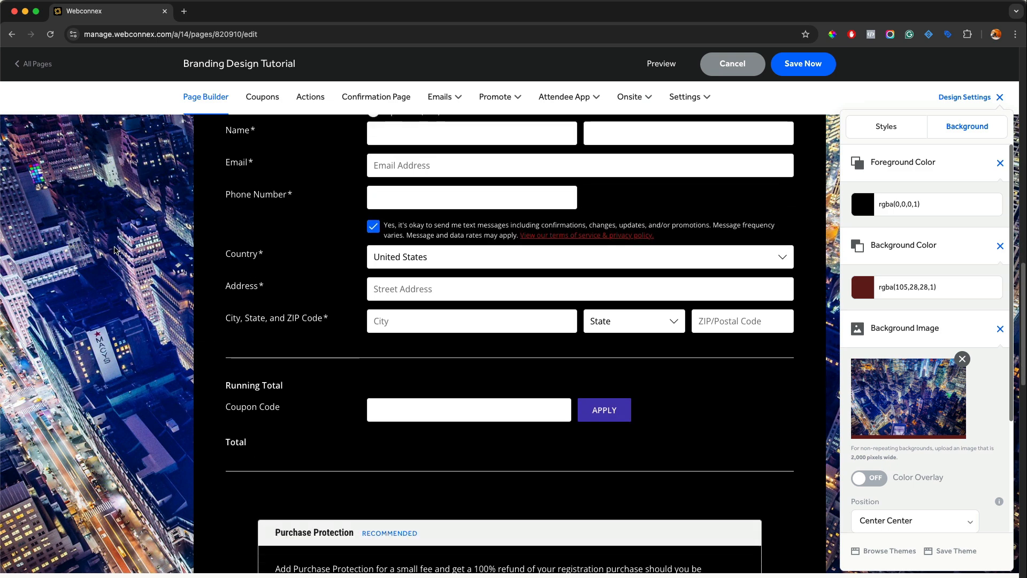
pyautogui.scroll(4, 471, 258)
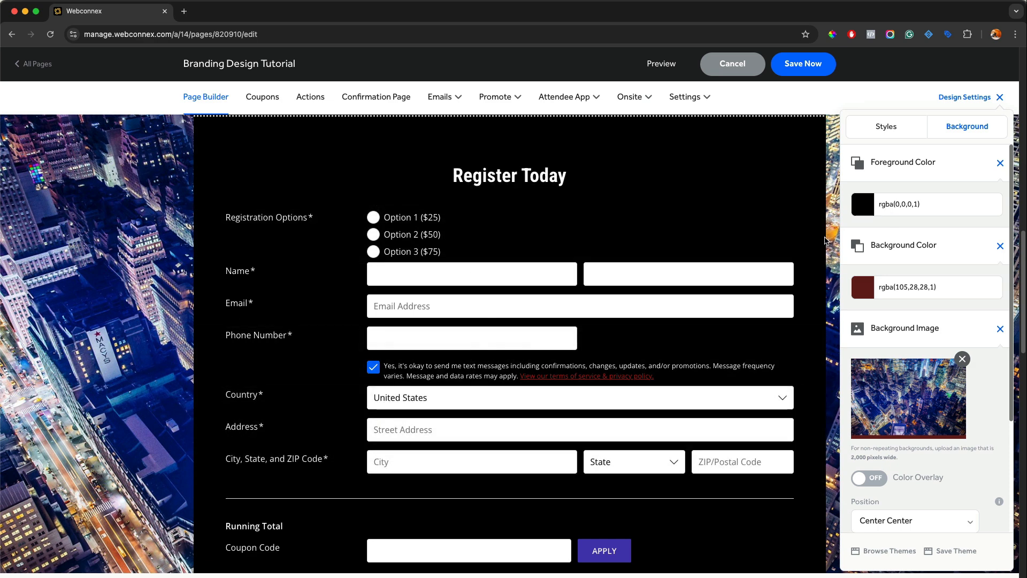
# - Make the page's foreground color fully transparent, rgba(0,0,0,0)
pyautogui.click(869, 207)
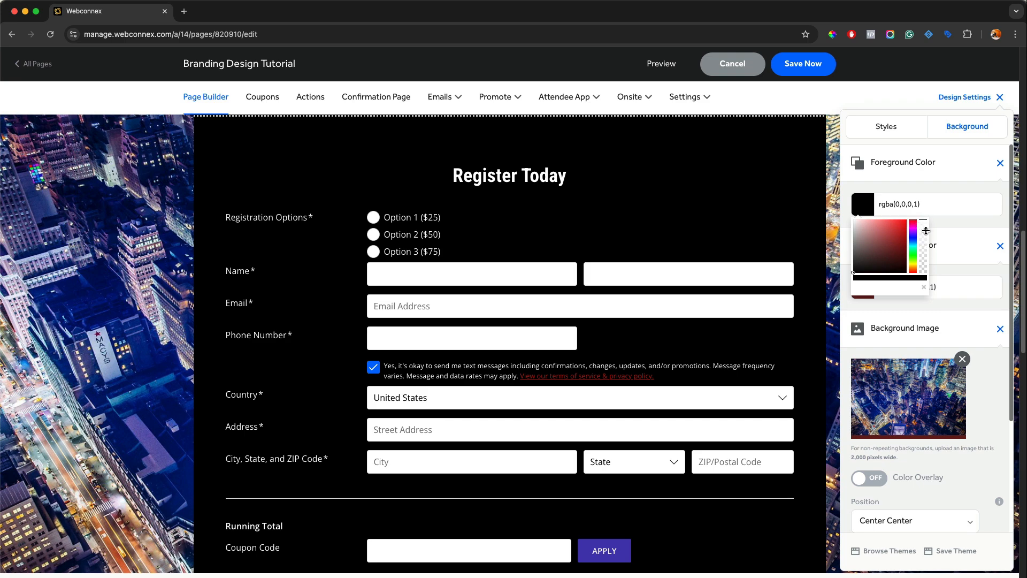
pyautogui.moveTo(922, 222); pyautogui.dragTo(926, 281)
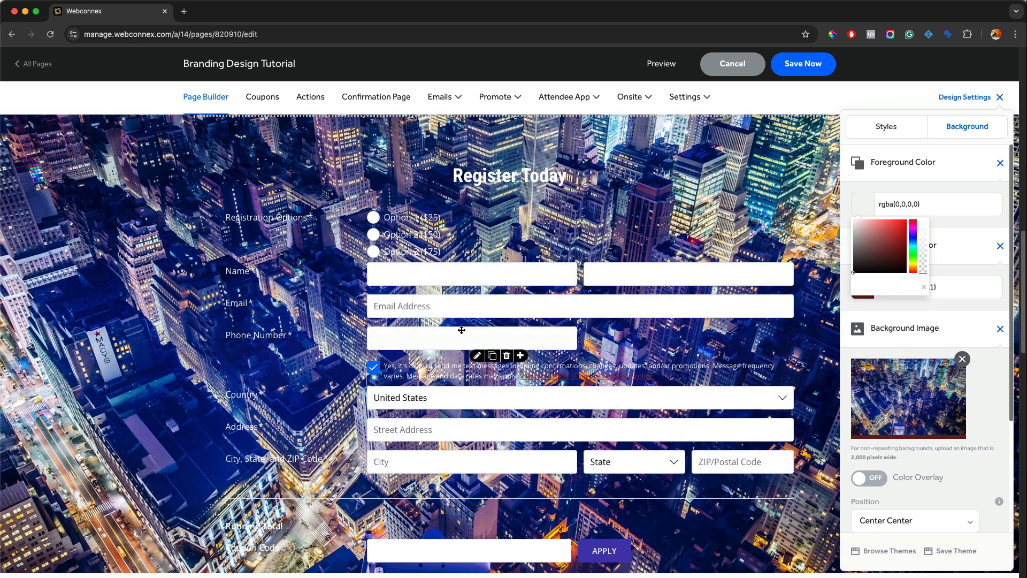
pyautogui.click(967, 204)
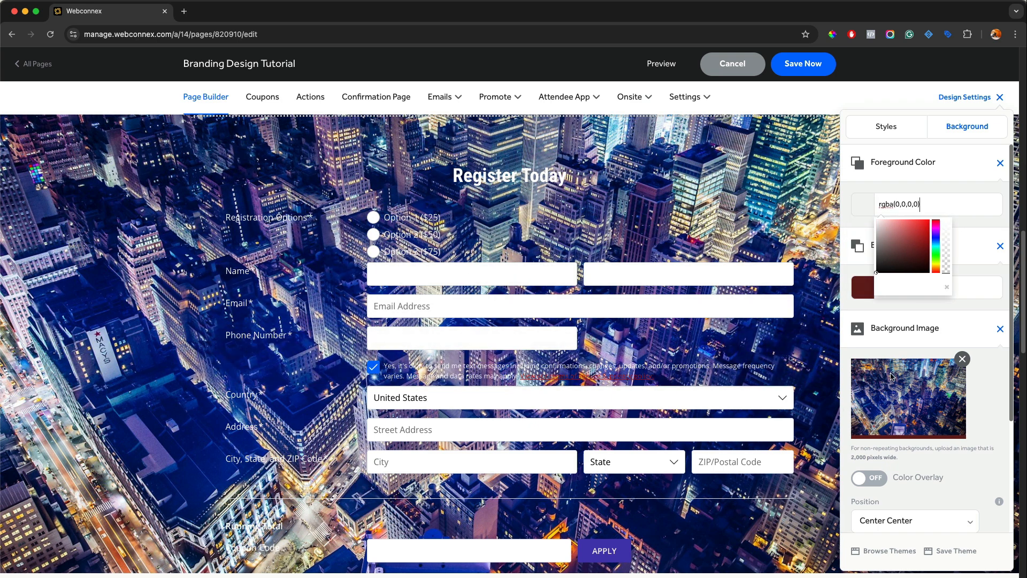
# - Enable the color overlay on the background image and set it to semi-transparent black, rgba(0,0,0,0.61)
pyautogui.scroll(-3, 879, 428)
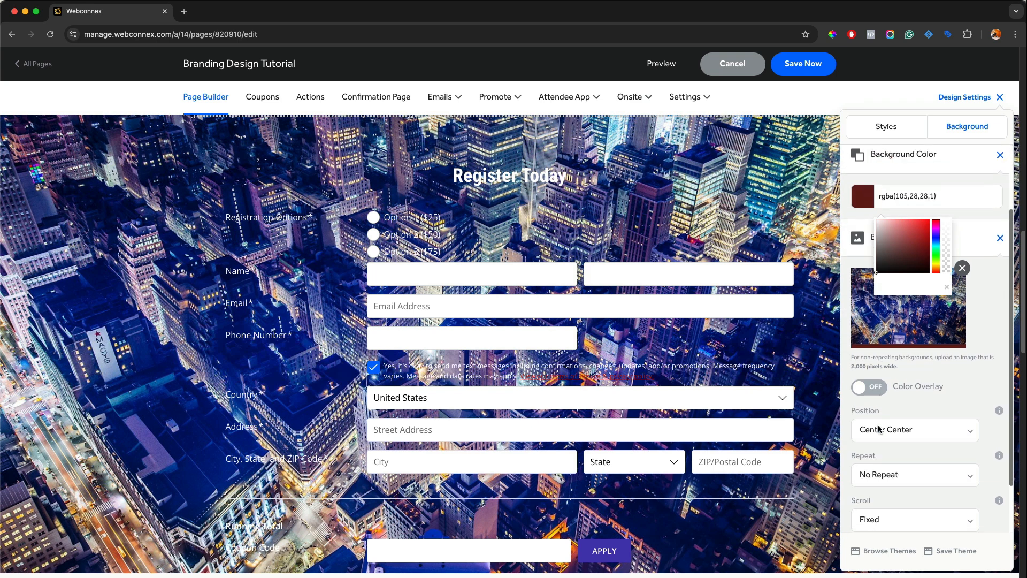
pyautogui.click(867, 393)
pyautogui.click(867, 394)
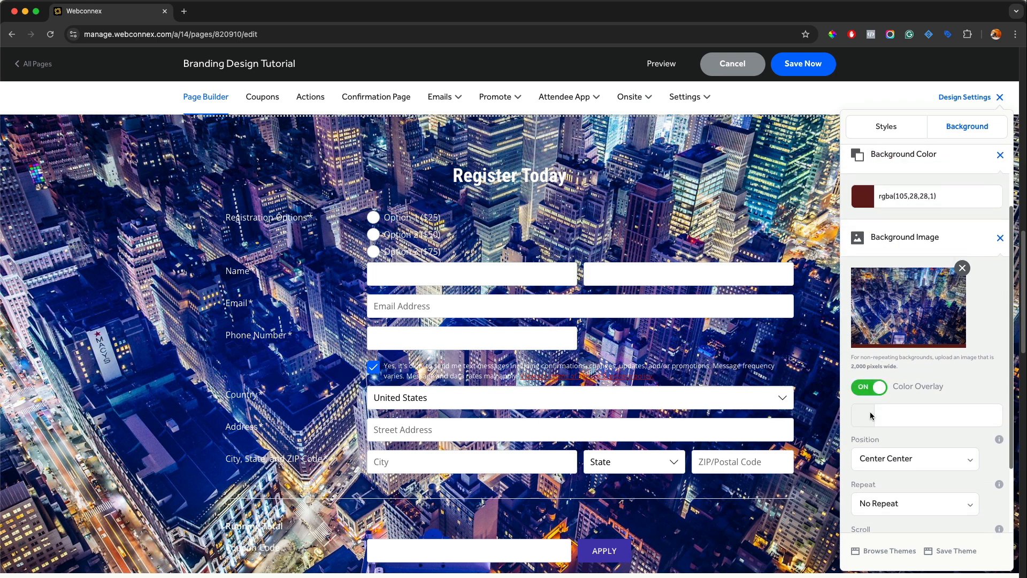
pyautogui.click(861, 415)
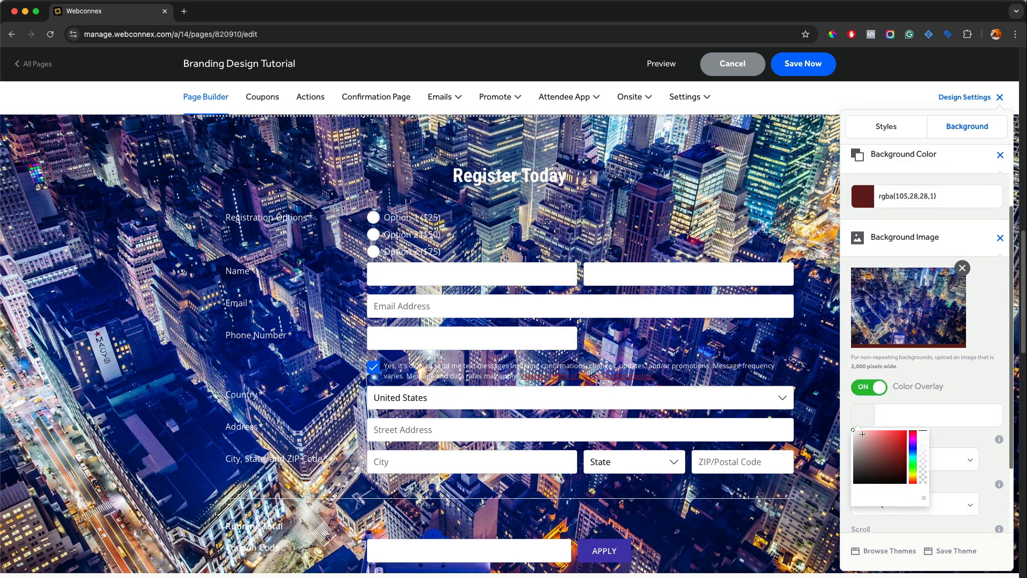
pyautogui.moveTo(862, 435); pyautogui.dragTo(909, 486)
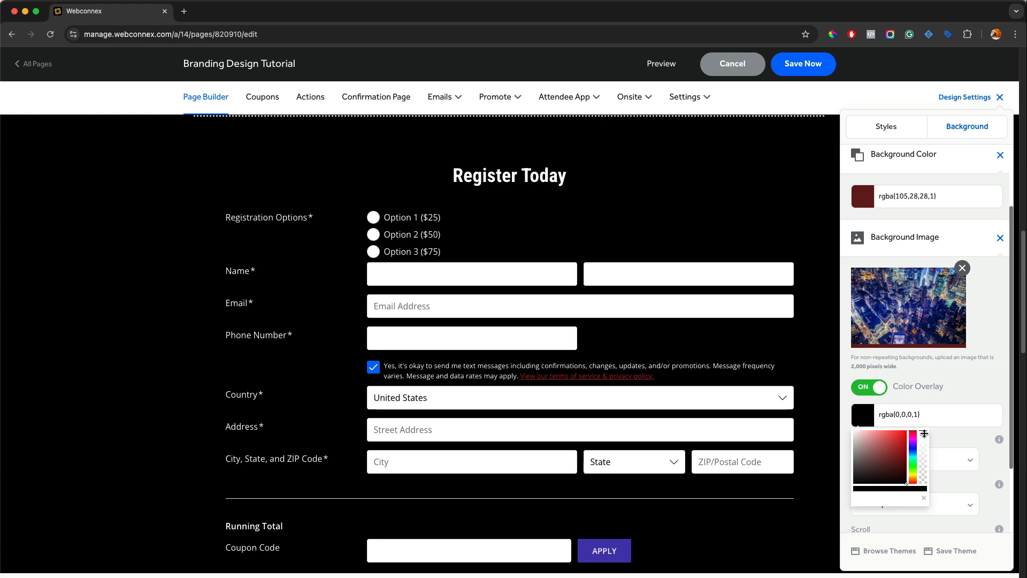
pyautogui.moveTo(925, 433); pyautogui.dragTo(922, 450)
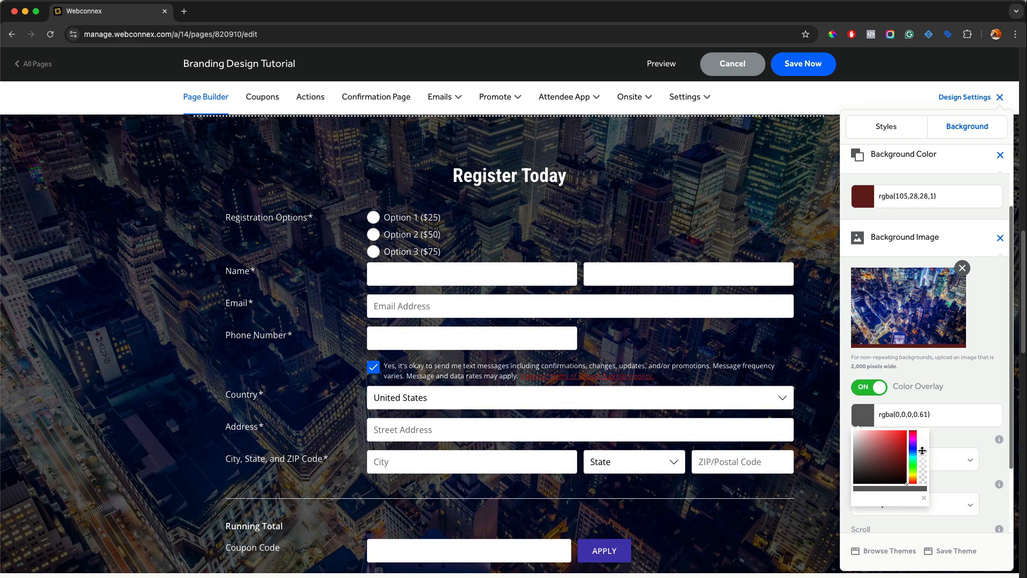
# - Close the design settings and review the form's text against the darkened background image
pyautogui.click(977, 98)
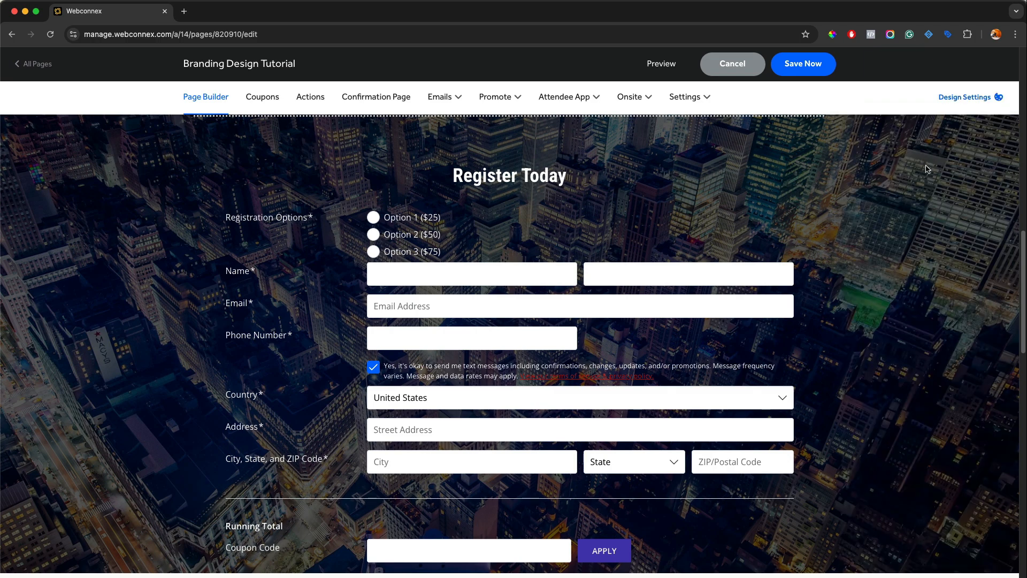
pyautogui.scroll(-5, 195, 213)
pyautogui.scroll(3, 193, 210)
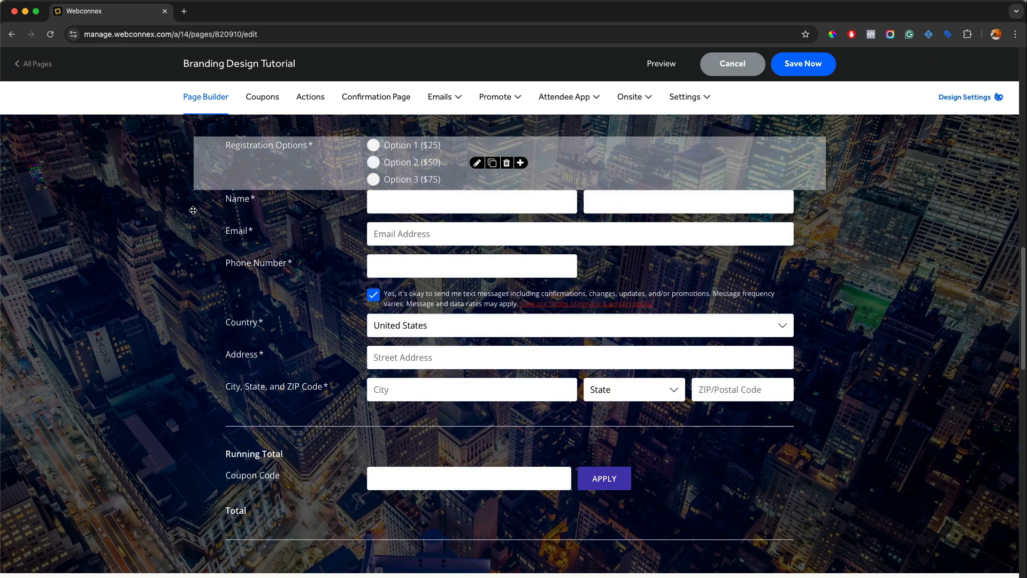
pyautogui.scroll(4, 193, 211)
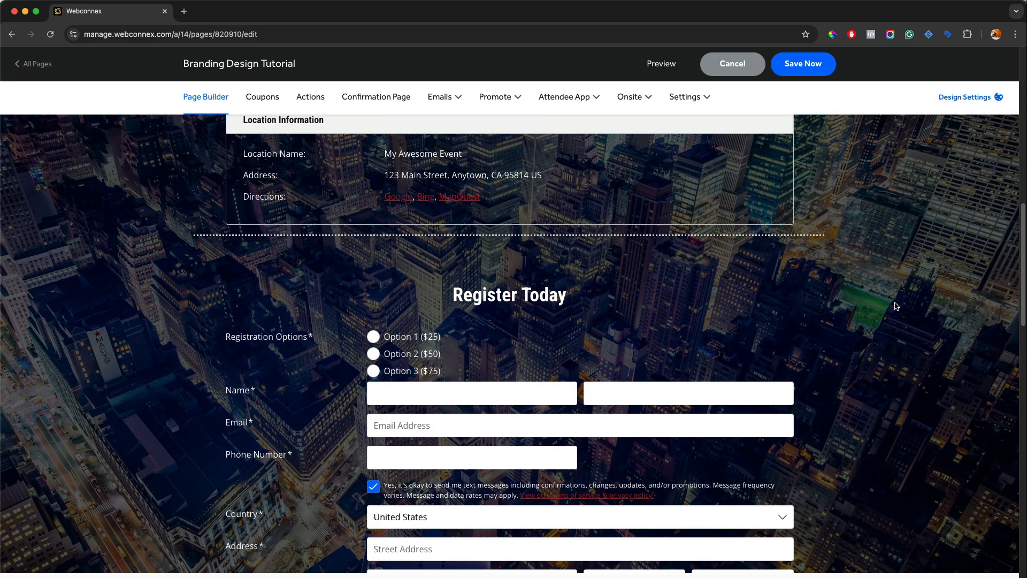
pyautogui.scroll(-2, 896, 306)
# - Reopen the design settings and review the background image's display options, keeping its position at Center Center
pyautogui.click(977, 98)
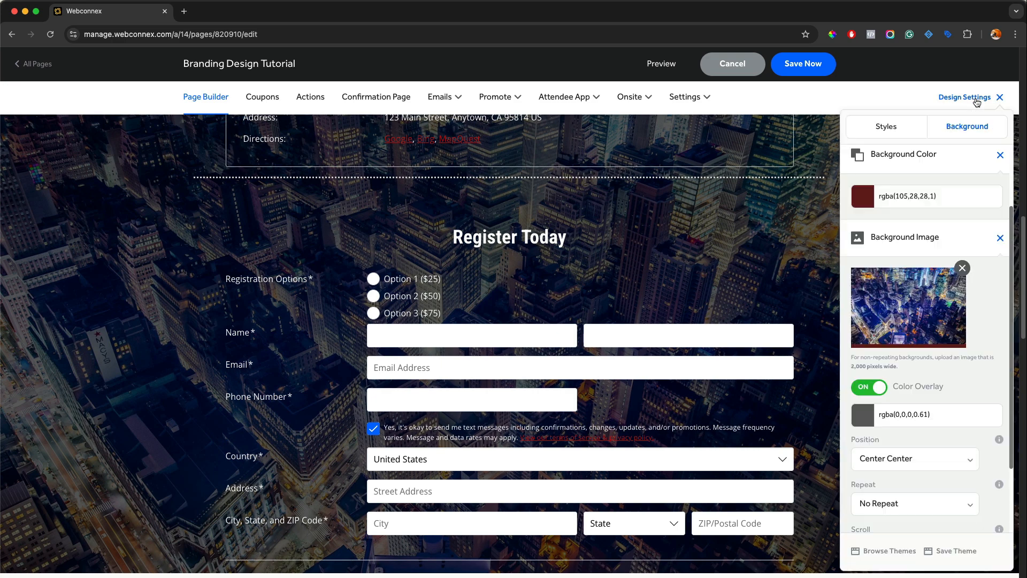
pyautogui.scroll(-2, 952, 337)
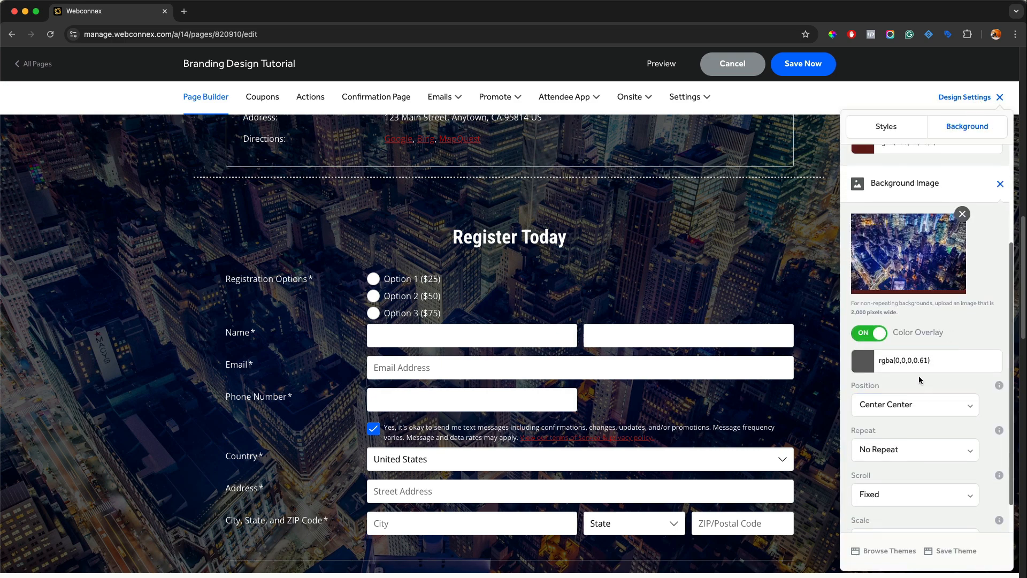
pyautogui.scroll(-2, 923, 390)
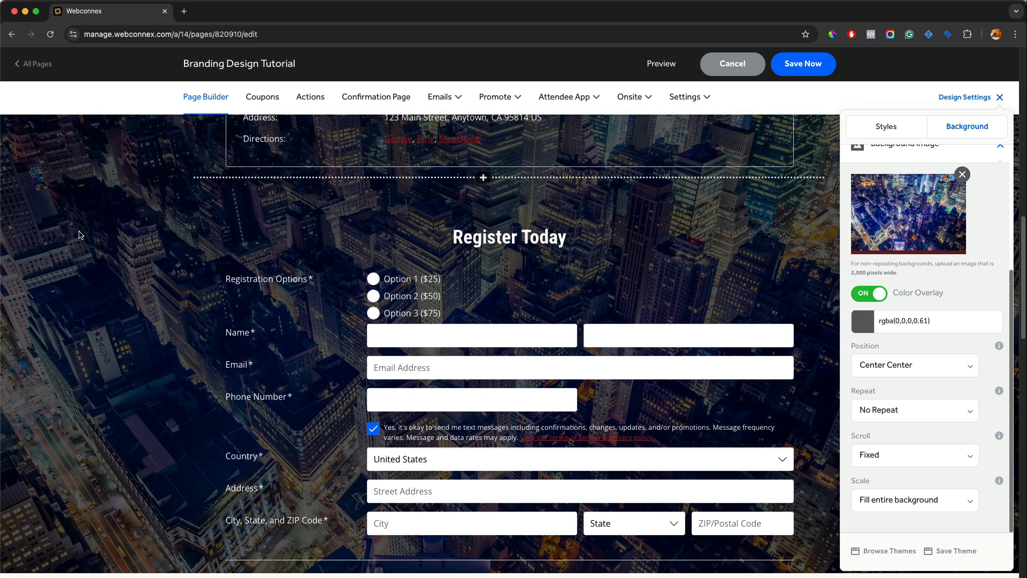
pyautogui.moveTo(532, 527)
pyautogui.click(914, 370)
pyautogui.click(923, 365)
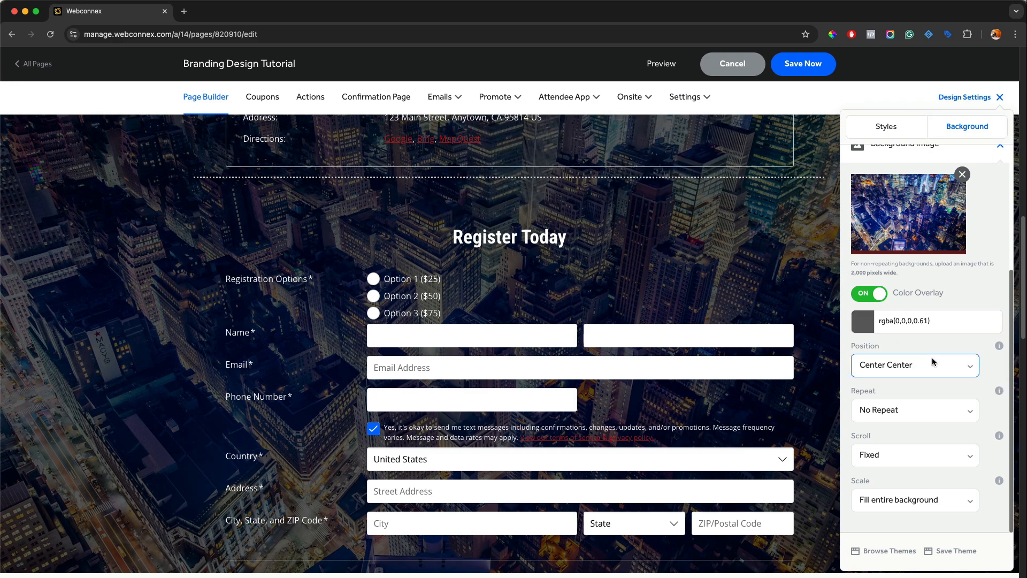
# - Try the No Scale and Fill to max width or height options on the background image and restore Fill entire background
pyautogui.click(923, 499)
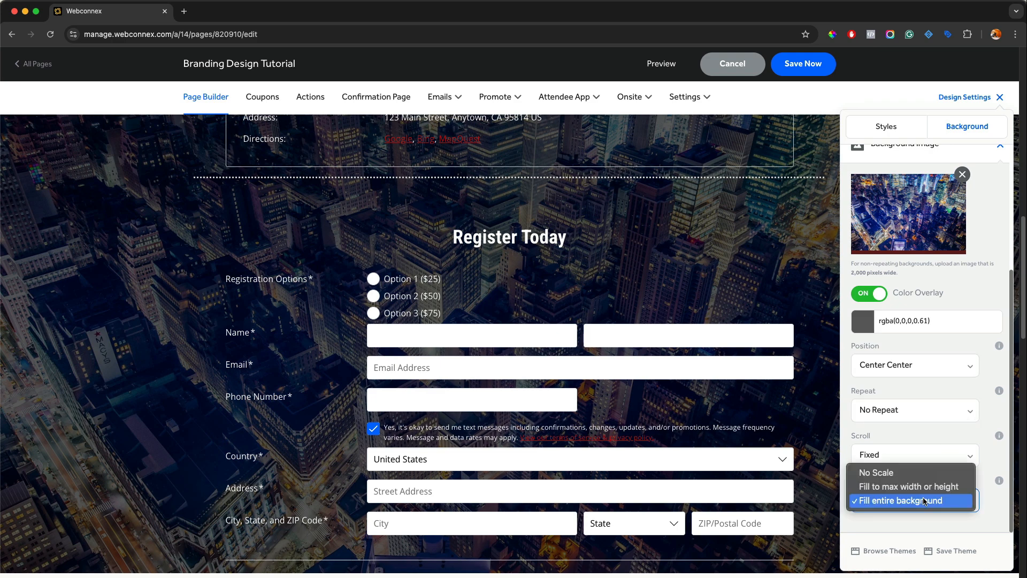
pyautogui.click(919, 474)
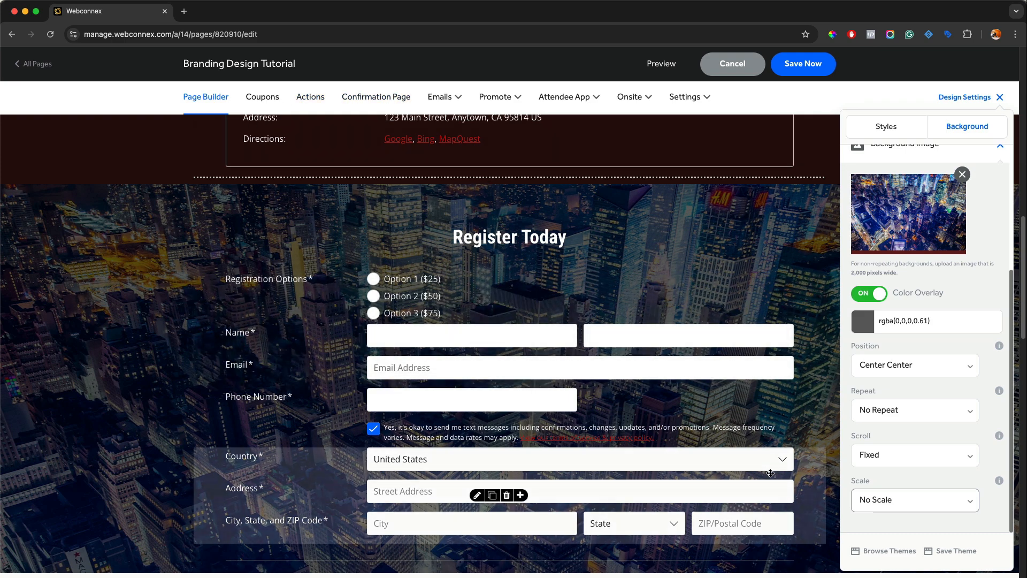
pyautogui.click(874, 506)
pyautogui.click(875, 515)
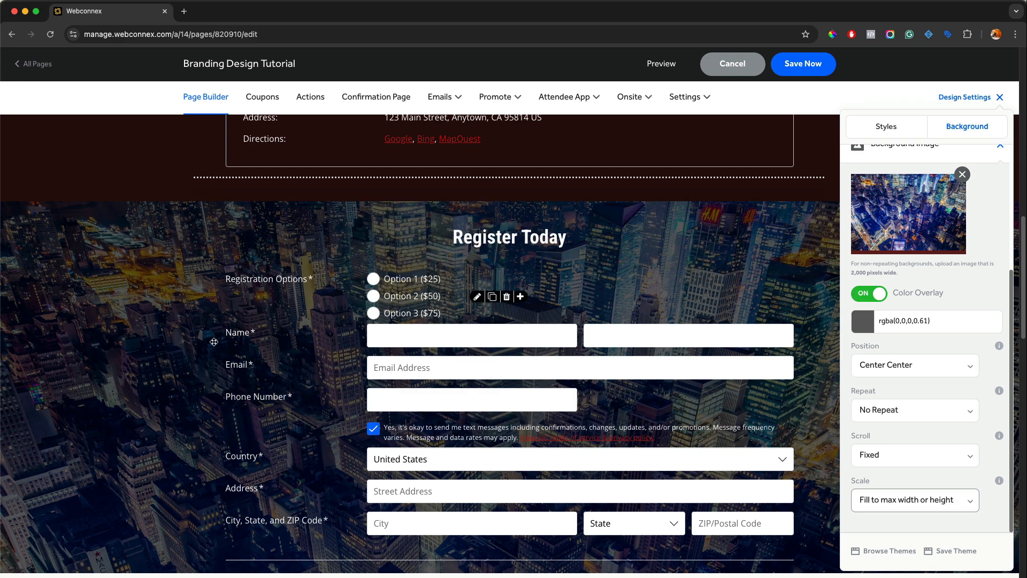
pyautogui.click(971, 500)
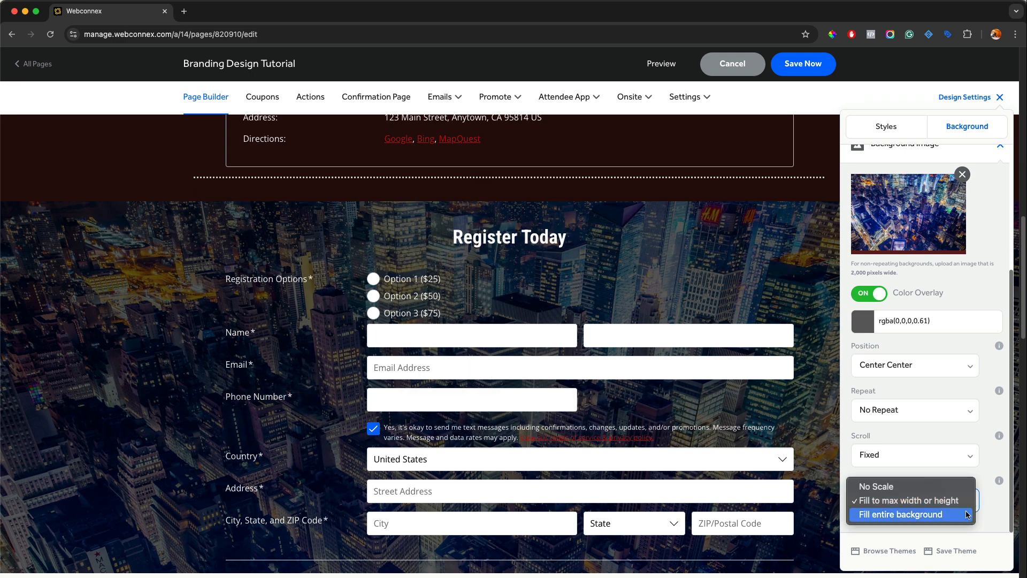
pyautogui.click(909, 514)
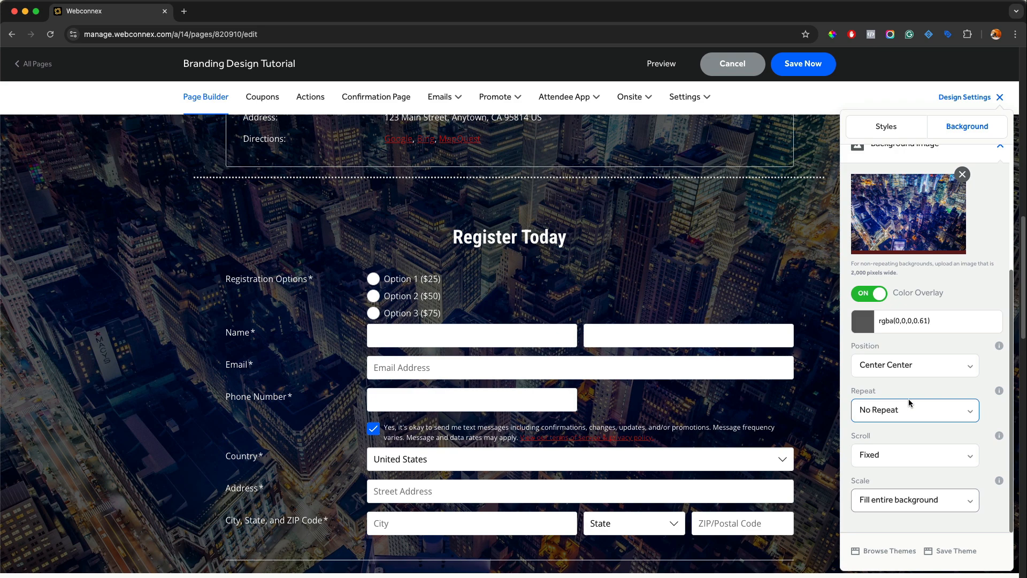
# - Keep the background image at No Repeat and try the Image scrolls with page option, checking it along the form
pyautogui.click(906, 409)
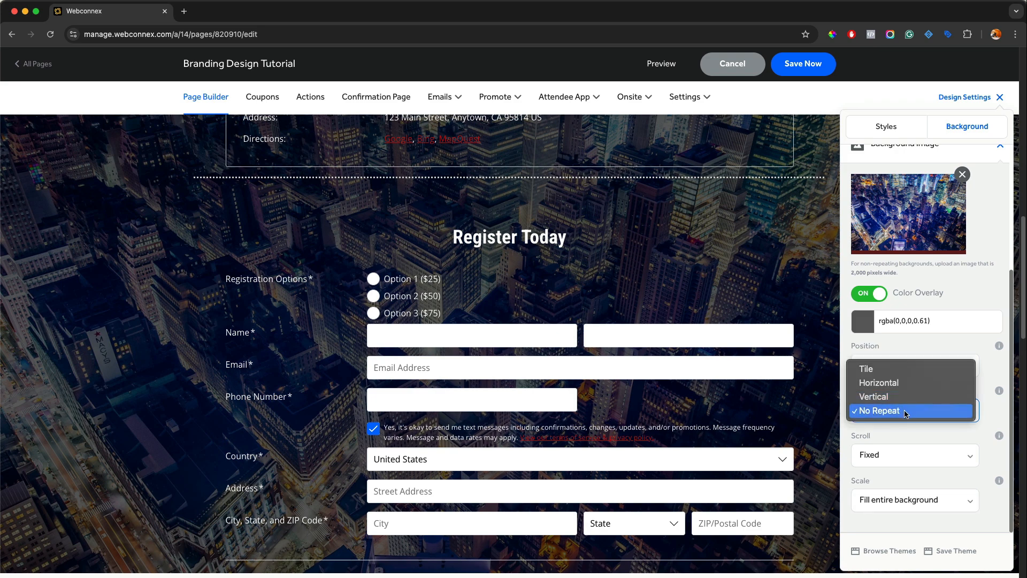
pyautogui.click(906, 411)
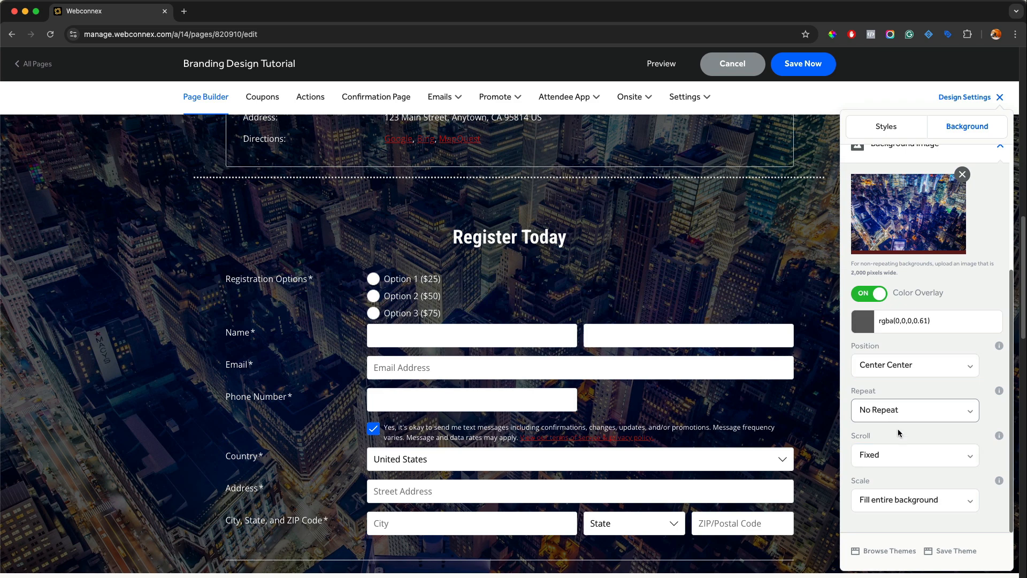
pyautogui.click(901, 452)
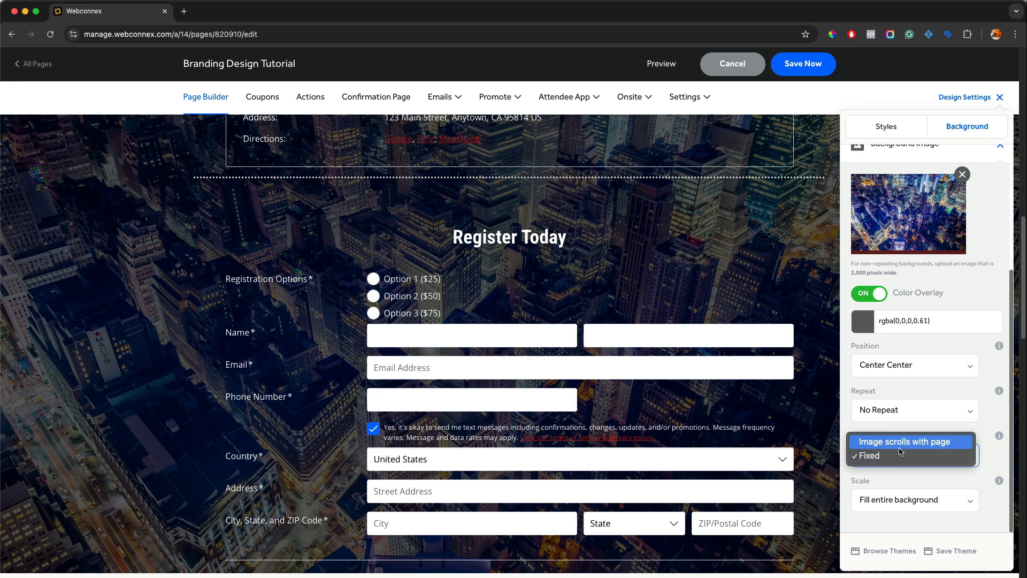
pyautogui.click(894, 443)
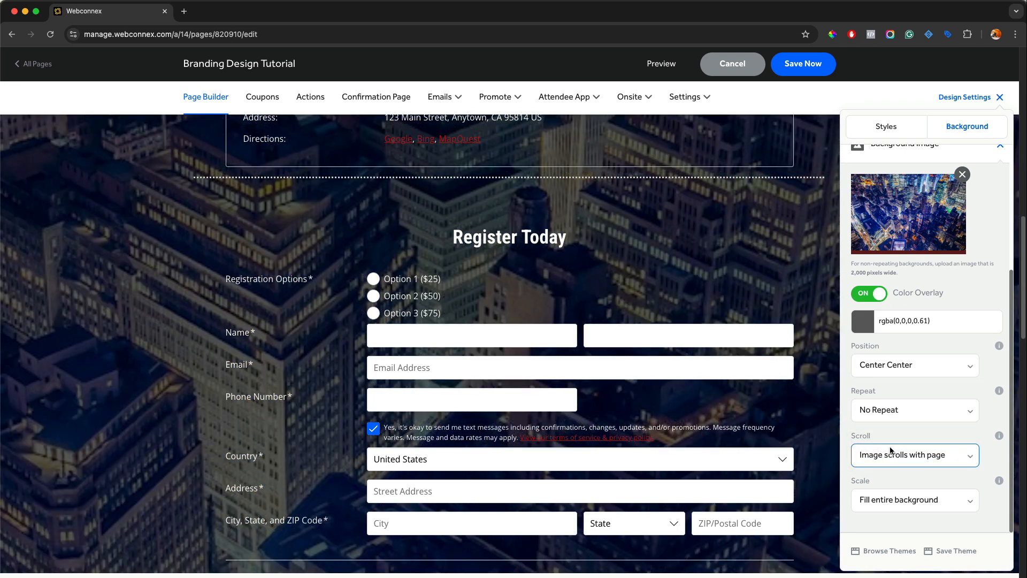
pyautogui.scroll(-7, 544, 329)
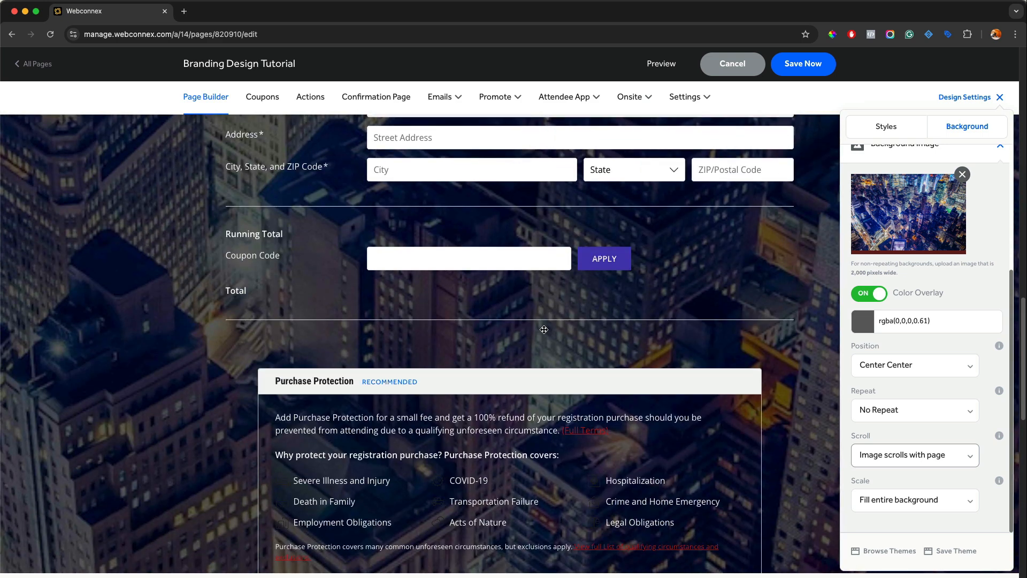
pyautogui.scroll(6, 544, 330)
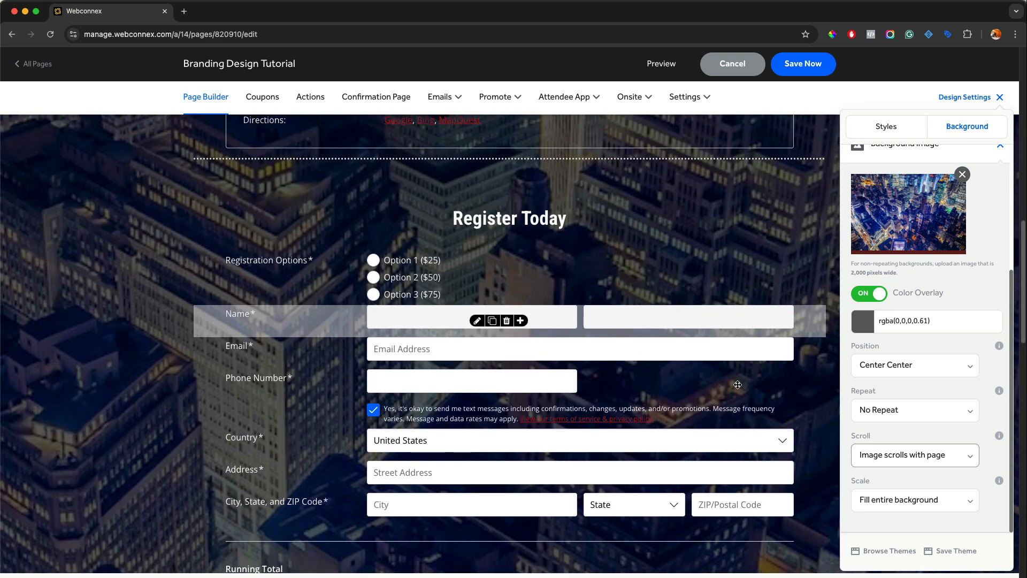
# - Return the background image's scroll setting to Fixed and check how the page content moves over it
pyautogui.click(871, 410)
pyautogui.click(872, 409)
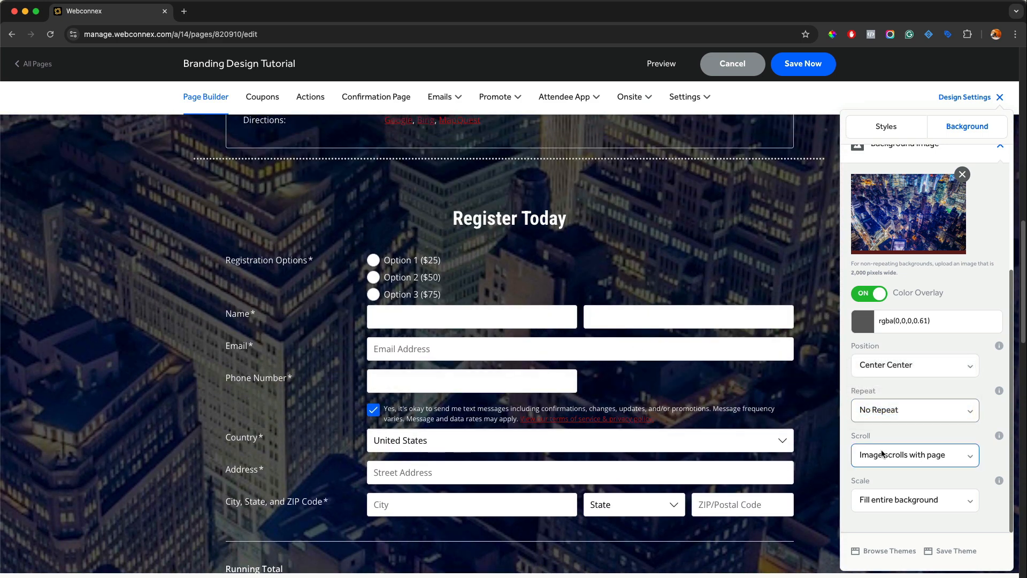
pyautogui.click(882, 454)
pyautogui.click(885, 467)
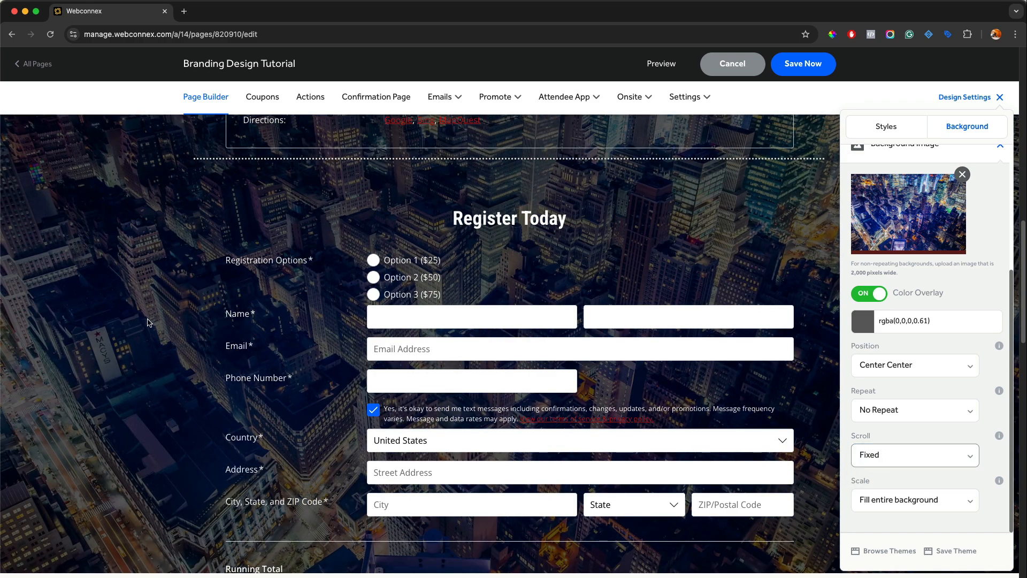
pyautogui.scroll(-5, 148, 320)
pyautogui.scroll(8, 147, 318)
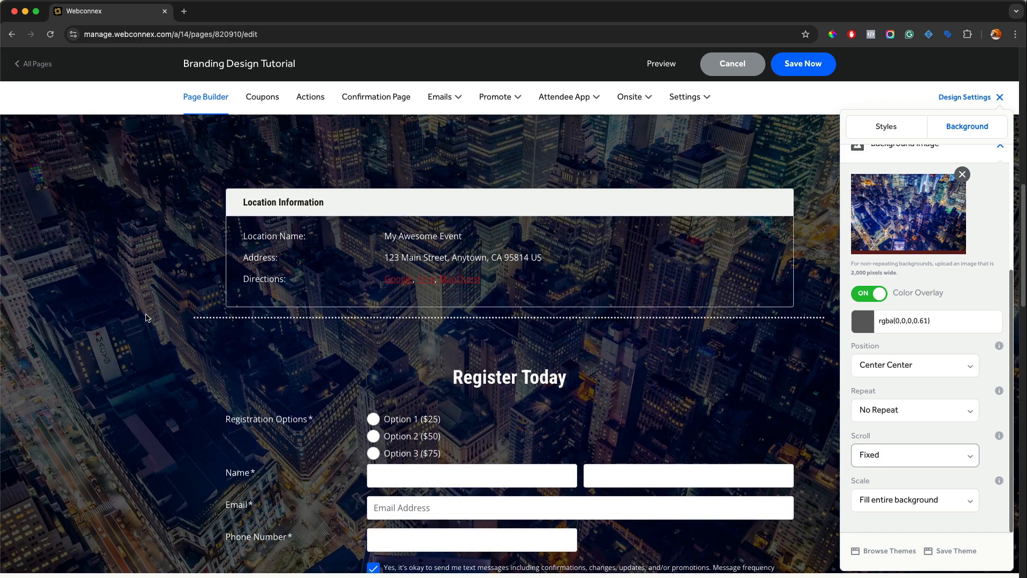
pyautogui.scroll(3, 227, 217)
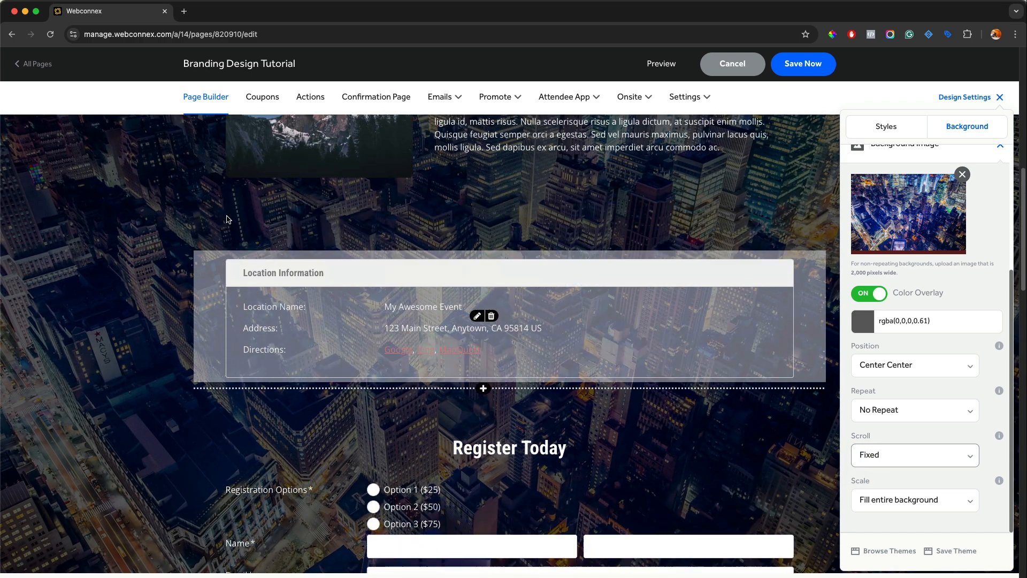
pyautogui.scroll(-3, 222, 223)
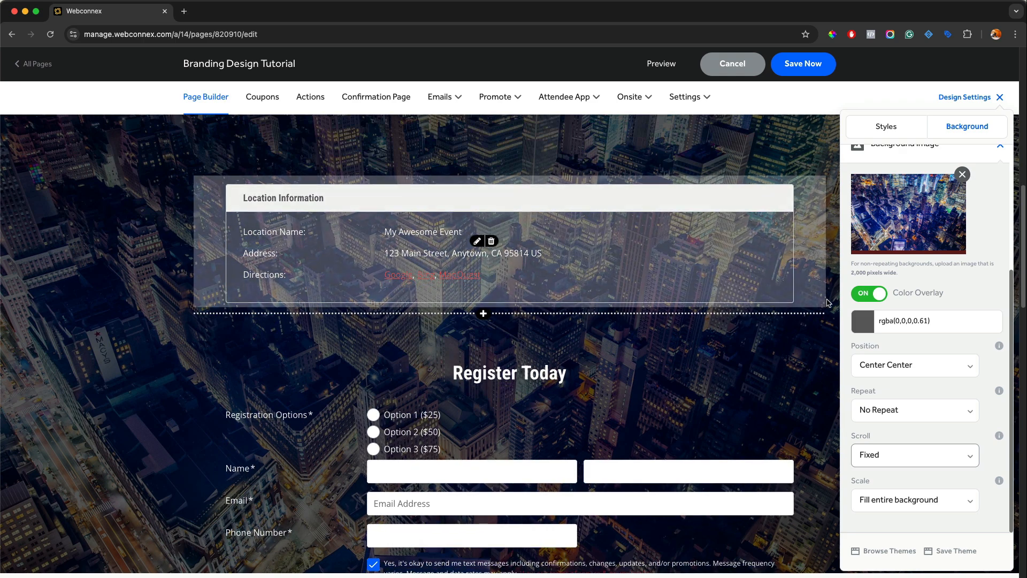
# - Set the page's foreground color to semi-transparent black, rgba(0,0,0,0.48)
pyautogui.scroll(5, 951, 231)
pyautogui.click(868, 205)
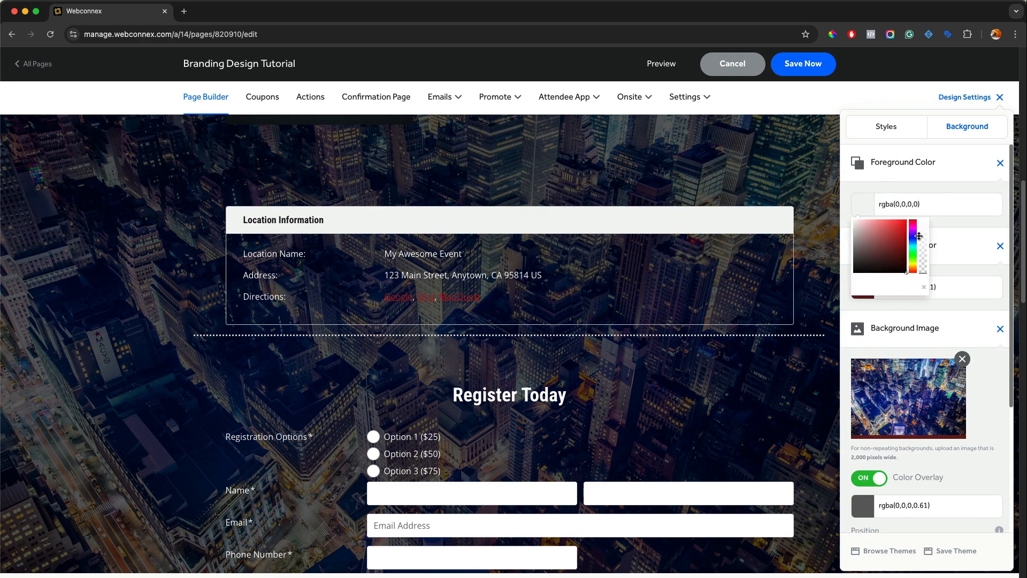
pyautogui.moveTo(923, 264); pyautogui.dragTo(922, 248)
pyautogui.scroll(3, 510, 314)
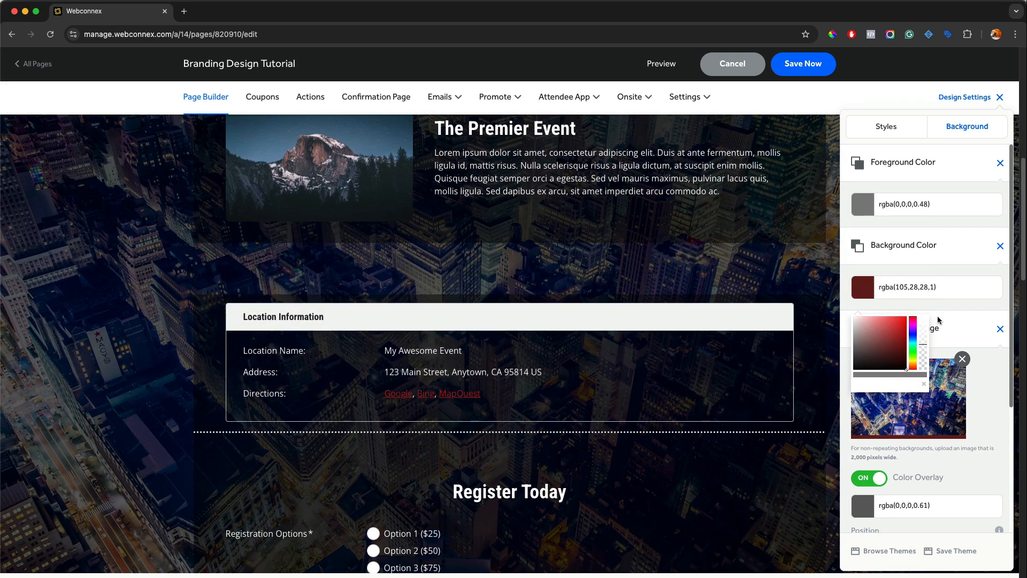
# - Change the background image's color overlay to semi-transparent purple, rgba(157,14,181,0.61)
pyautogui.click(933, 510)
pyautogui.click(864, 512)
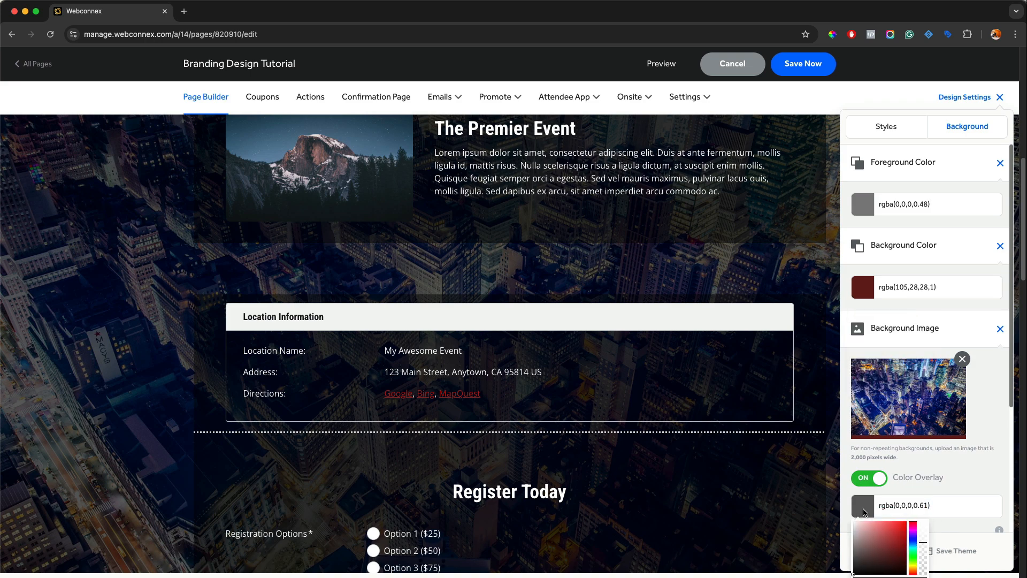
pyautogui.moveTo(912, 544); pyautogui.dragTo(911, 531)
pyautogui.click(903, 536)
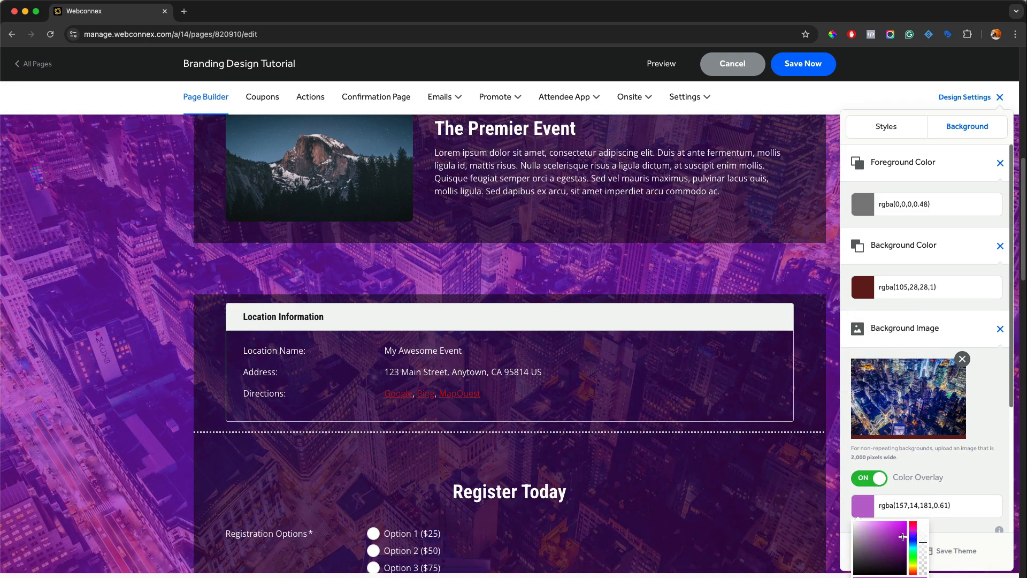
# - Review the form, event section and header against the purple overlay, and close the design settings
pyautogui.scroll(-5, 551, 304)
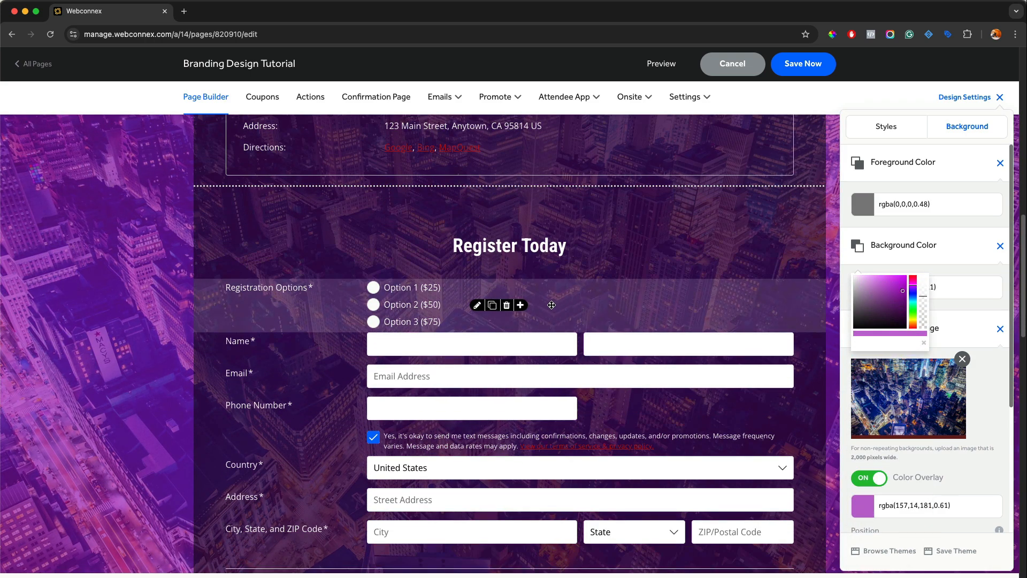
pyautogui.scroll(-2, 550, 305)
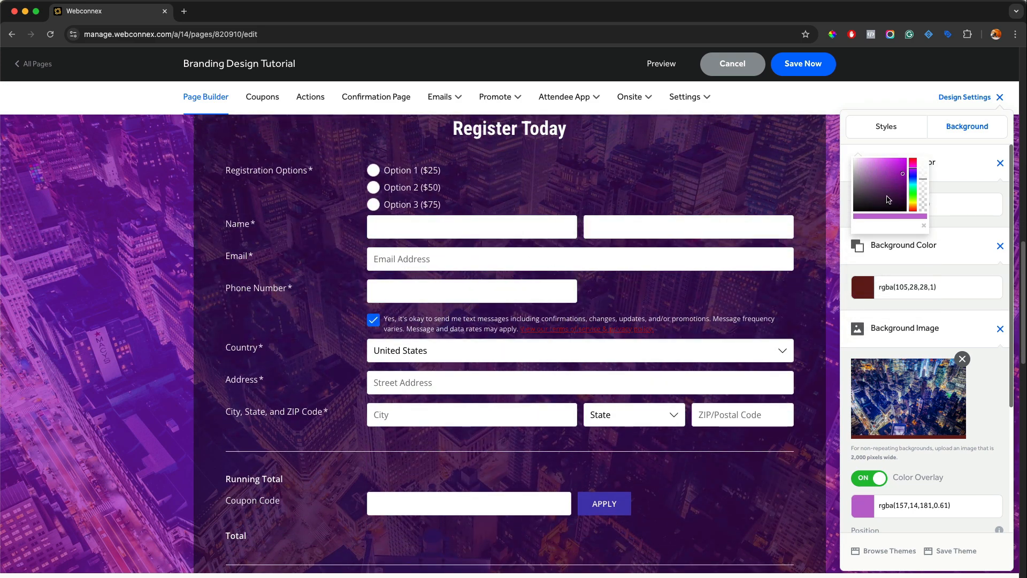
pyautogui.scroll(7, 704, 250)
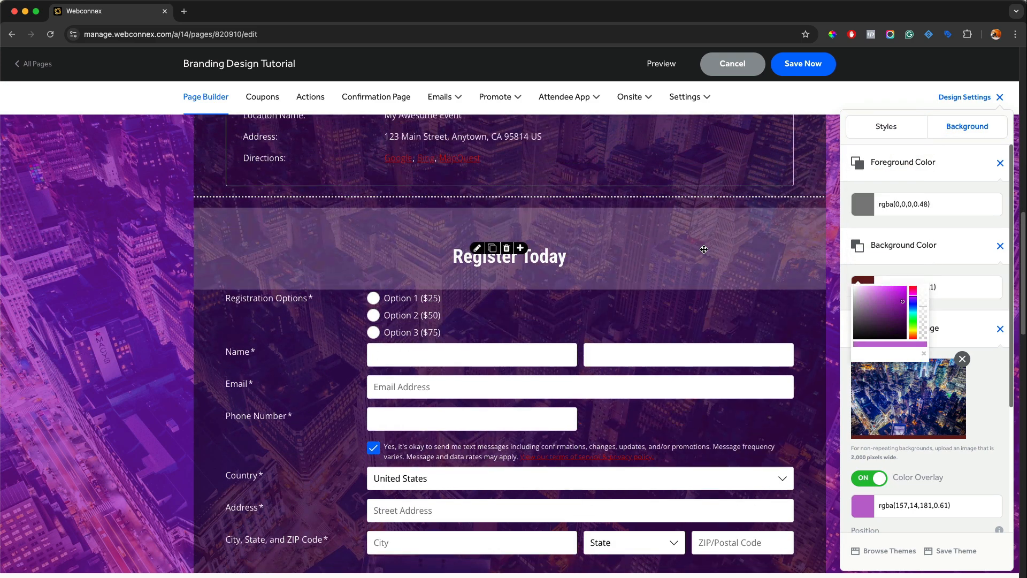
pyautogui.scroll(9, 704, 249)
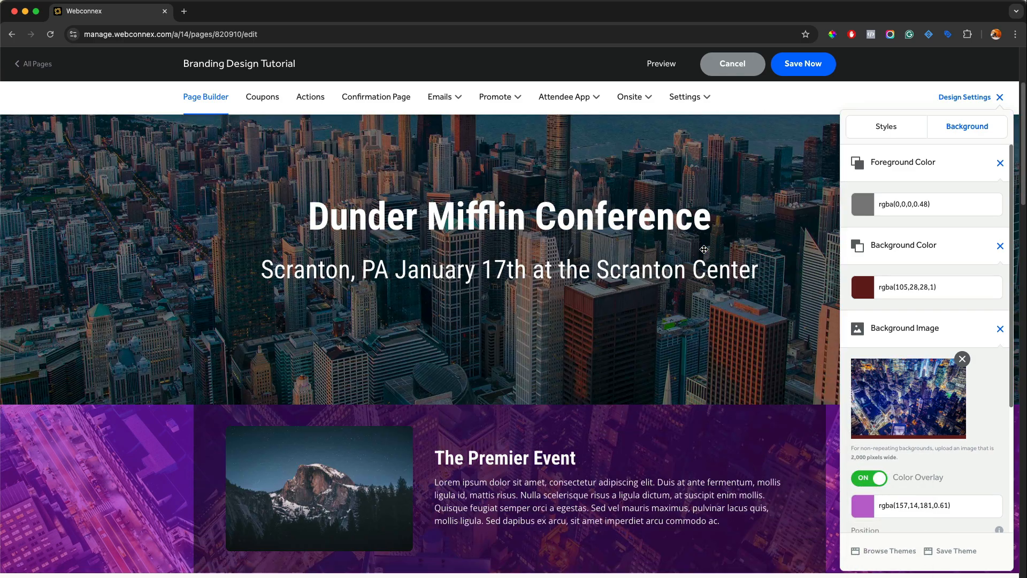
pyautogui.scroll(-5, 704, 249)
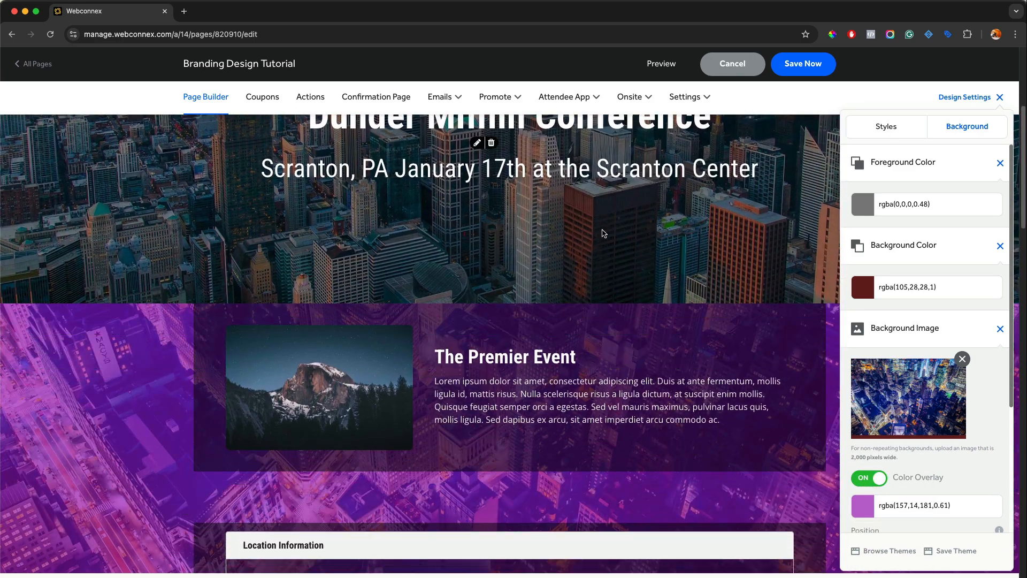
pyautogui.scroll(-1, 358, 236)
pyautogui.scroll(2, 357, 236)
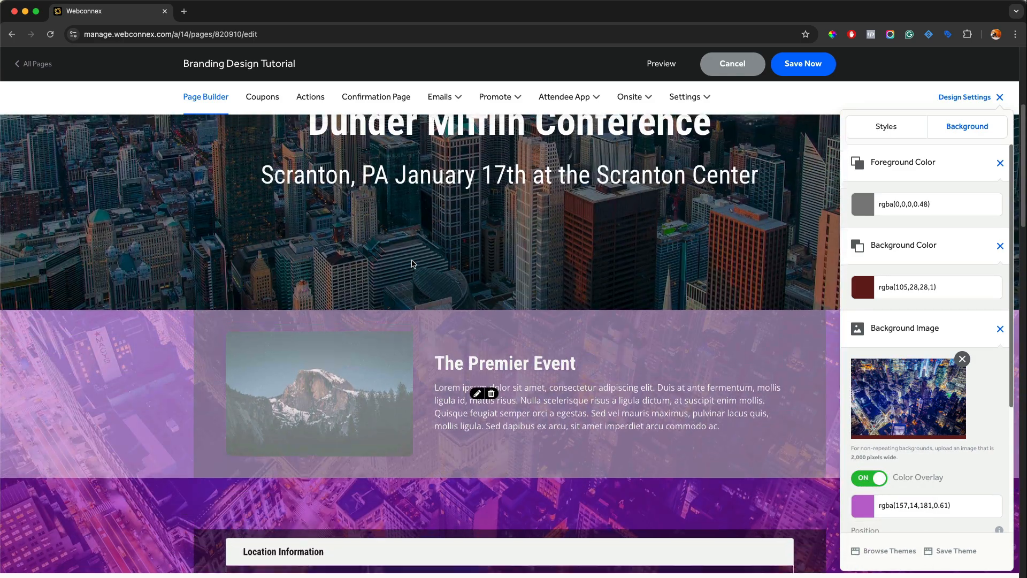
pyautogui.click(998, 97)
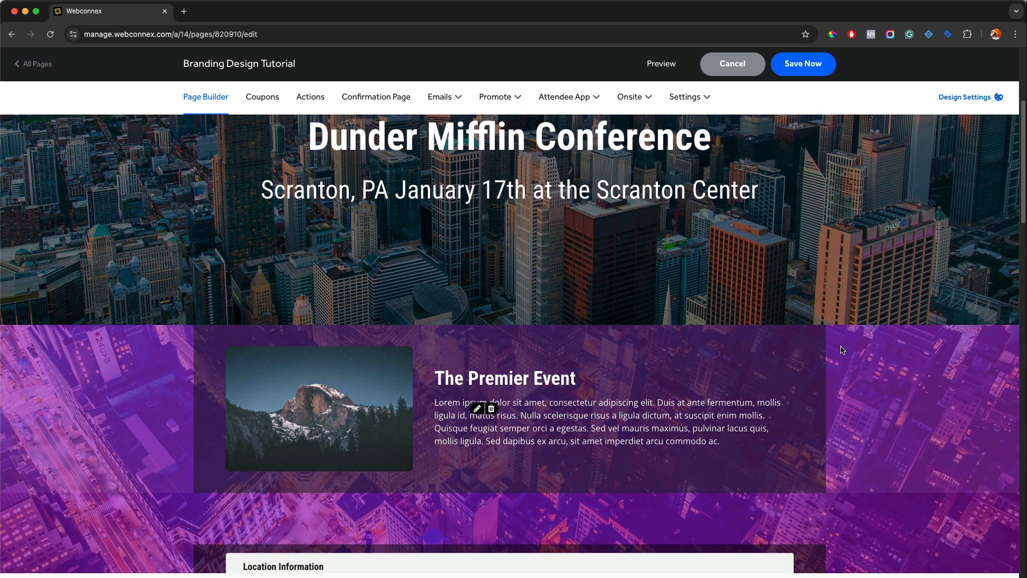
pyautogui.scroll(-1, 843, 348)
pyautogui.scroll(6, 843, 348)
pyautogui.moveTo(842, 351)
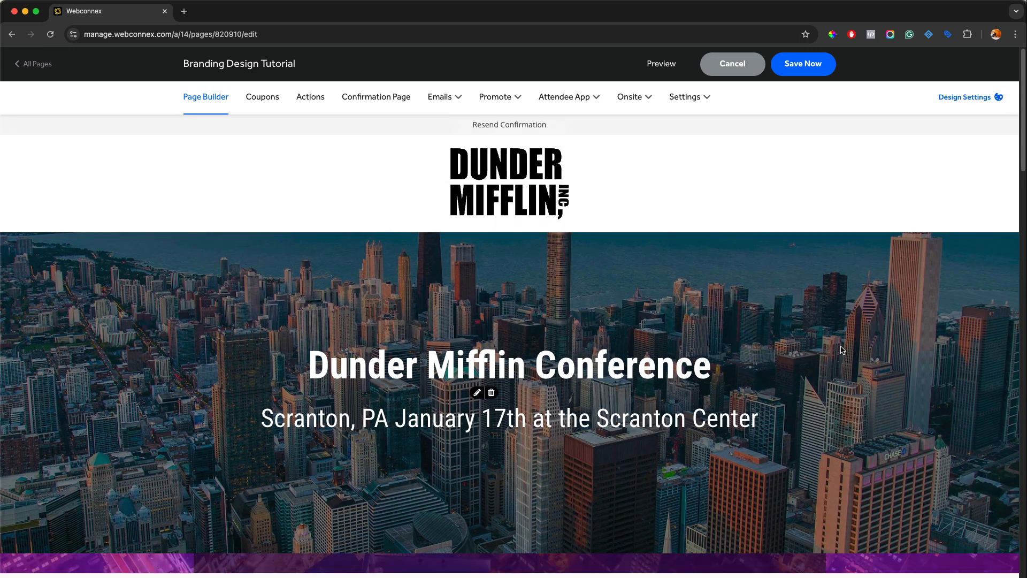
pyautogui.moveTo(839, 211)
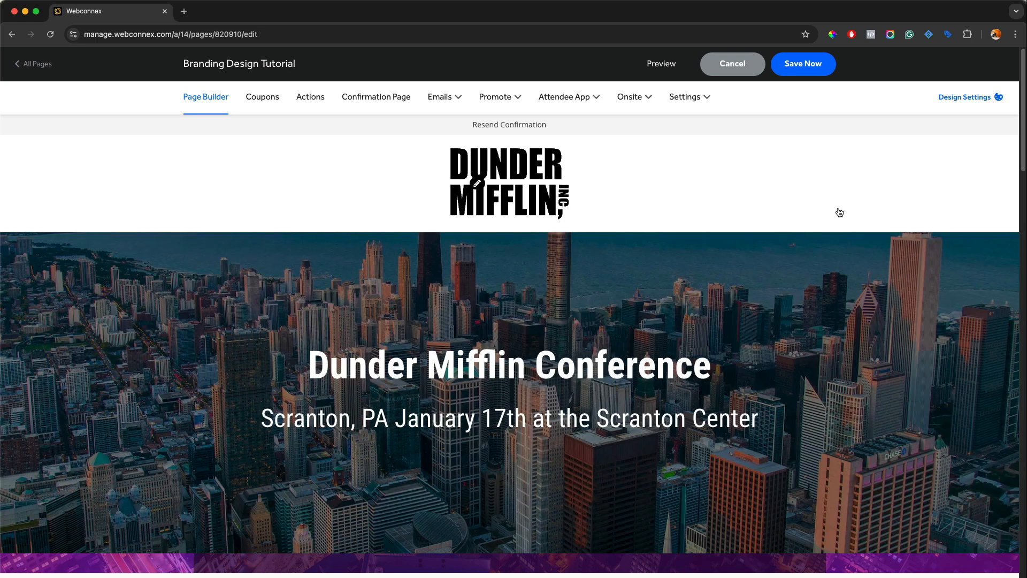